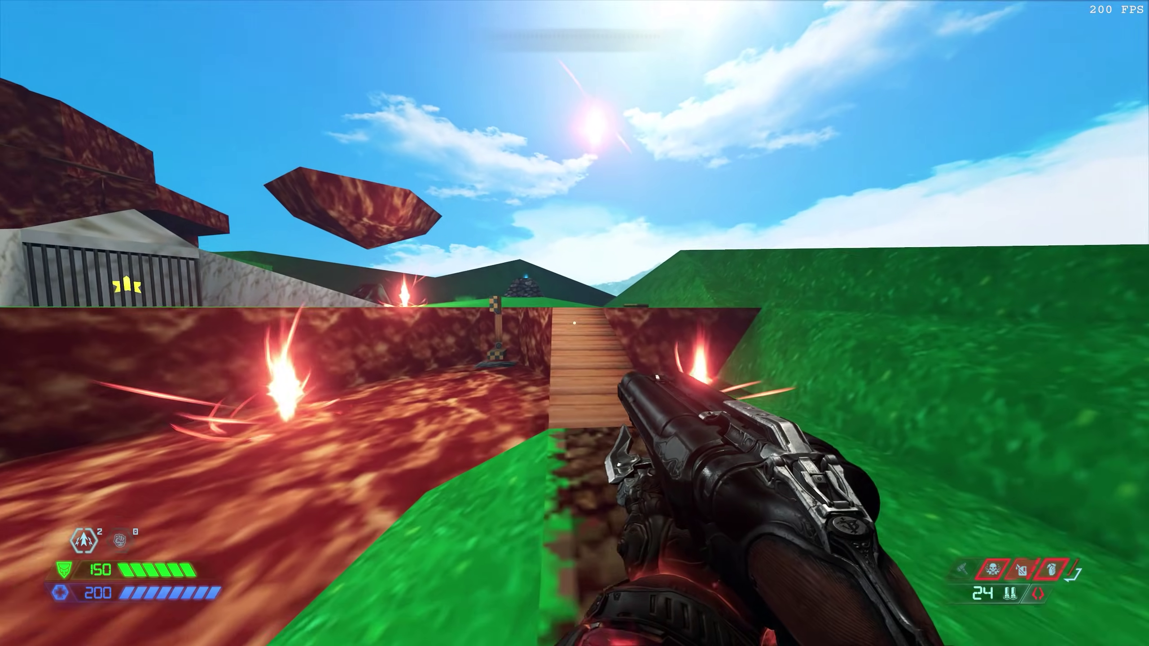
Shoot the Cacodemon with the shotgun, then swap weapons using key 8 and Q.
left_click(574, 323)
left_click(575, 323)
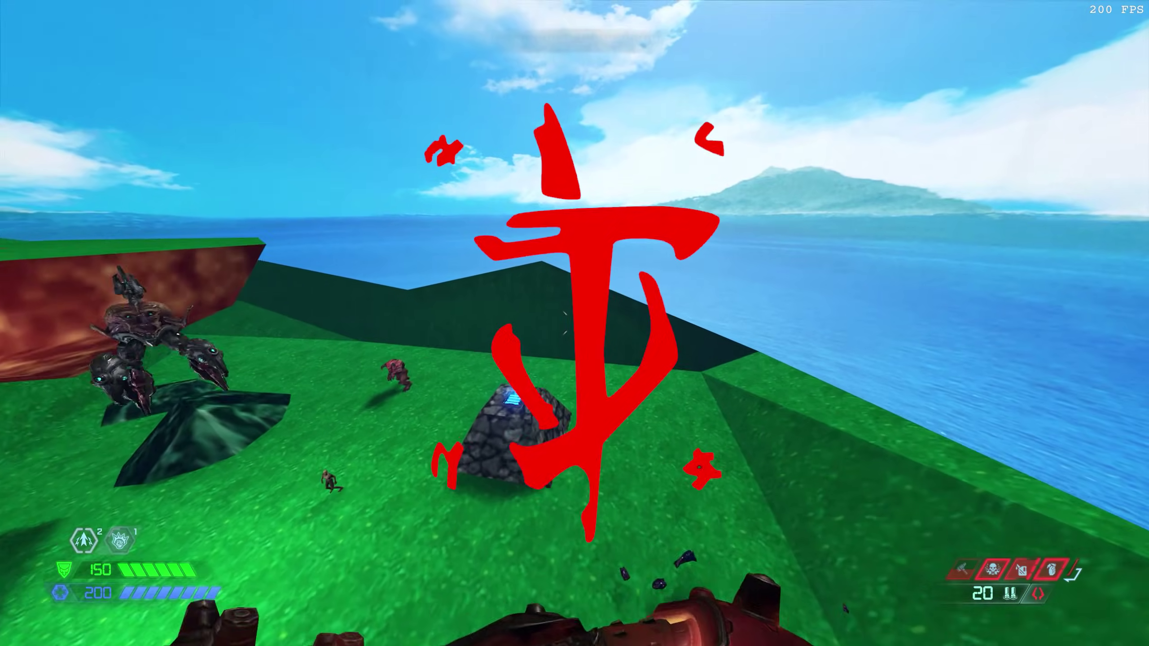
key("8")
left_click(574, 323)
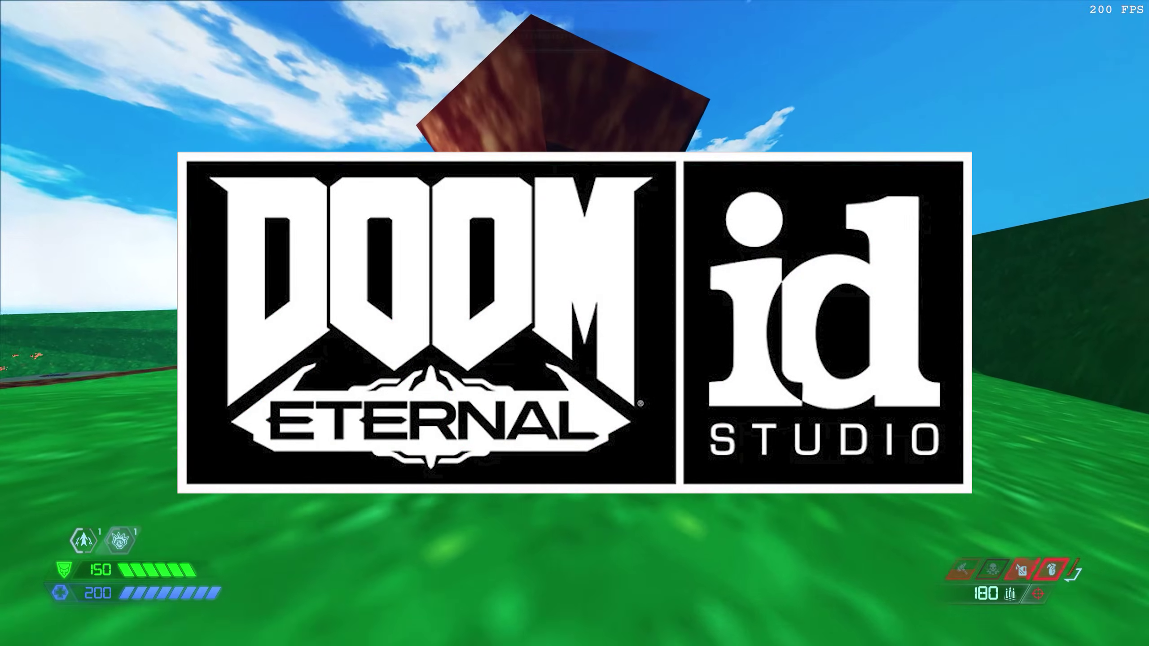
key("q")
key("q")
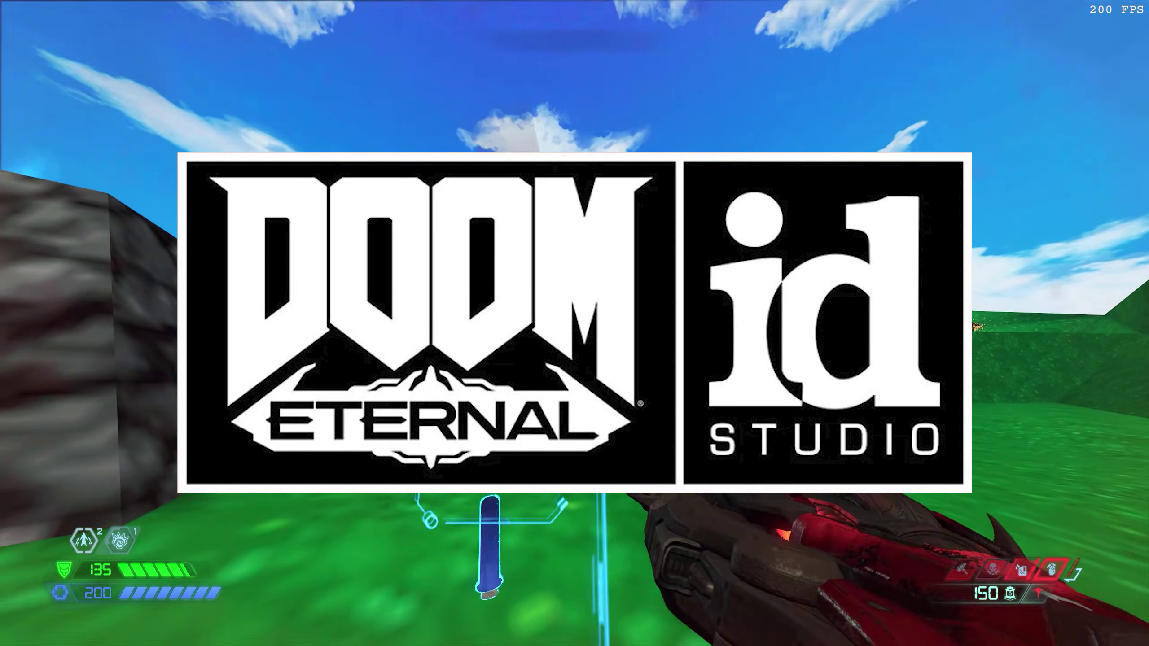
key("q")
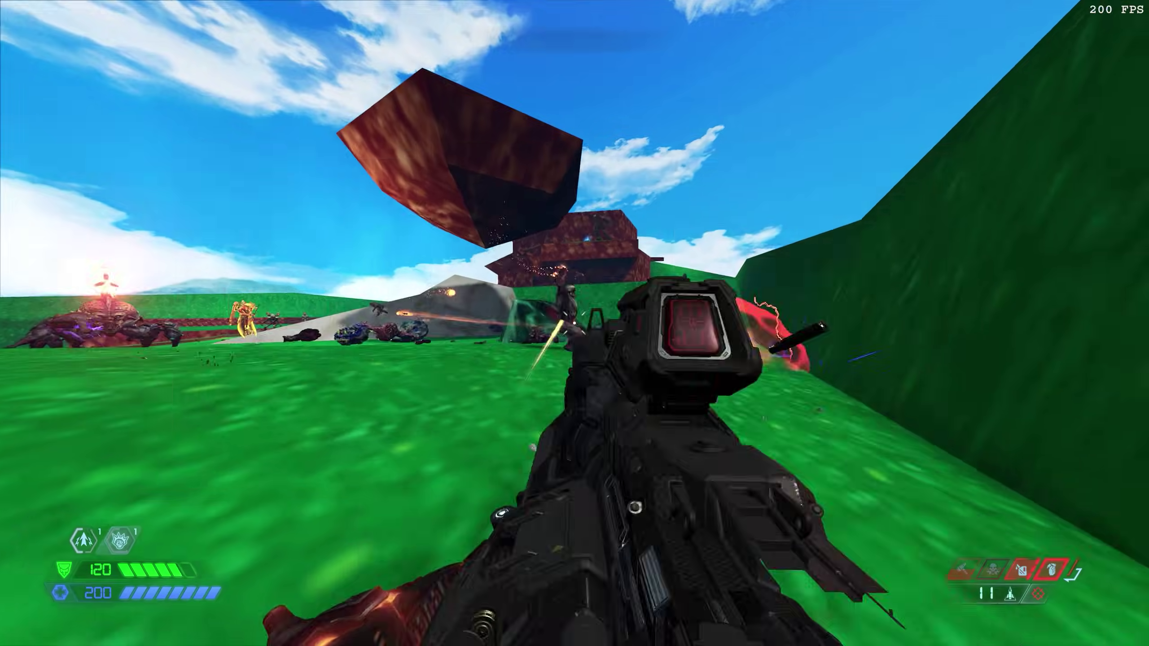
key("q")
key("q")
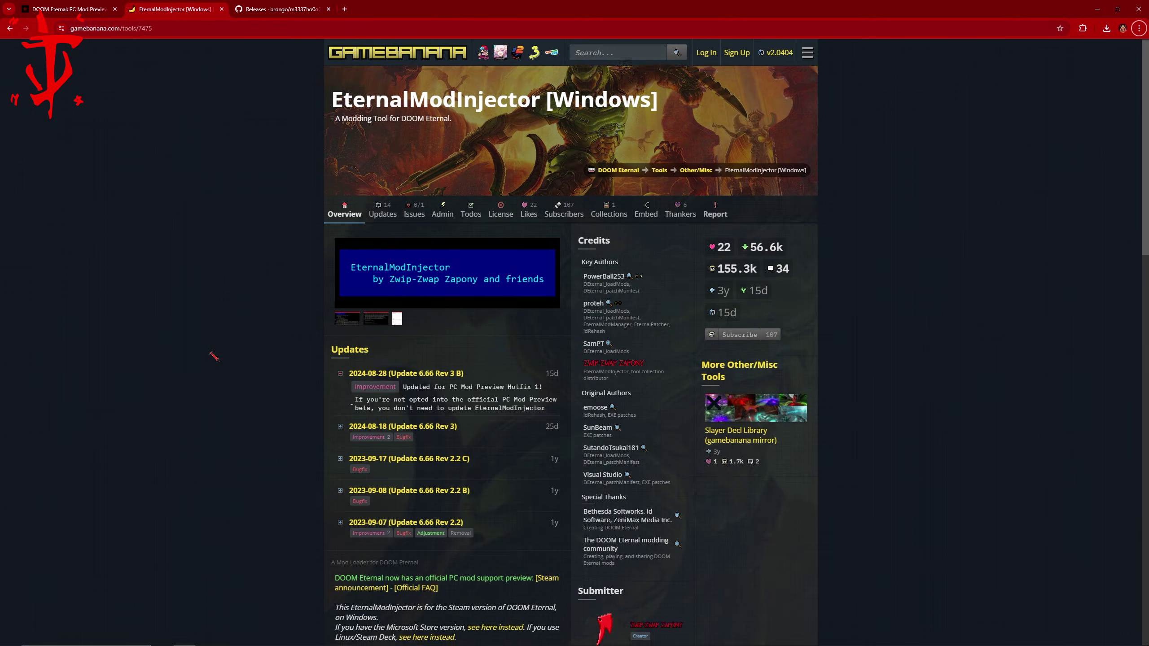
scroll(294, 445, "down", 4)
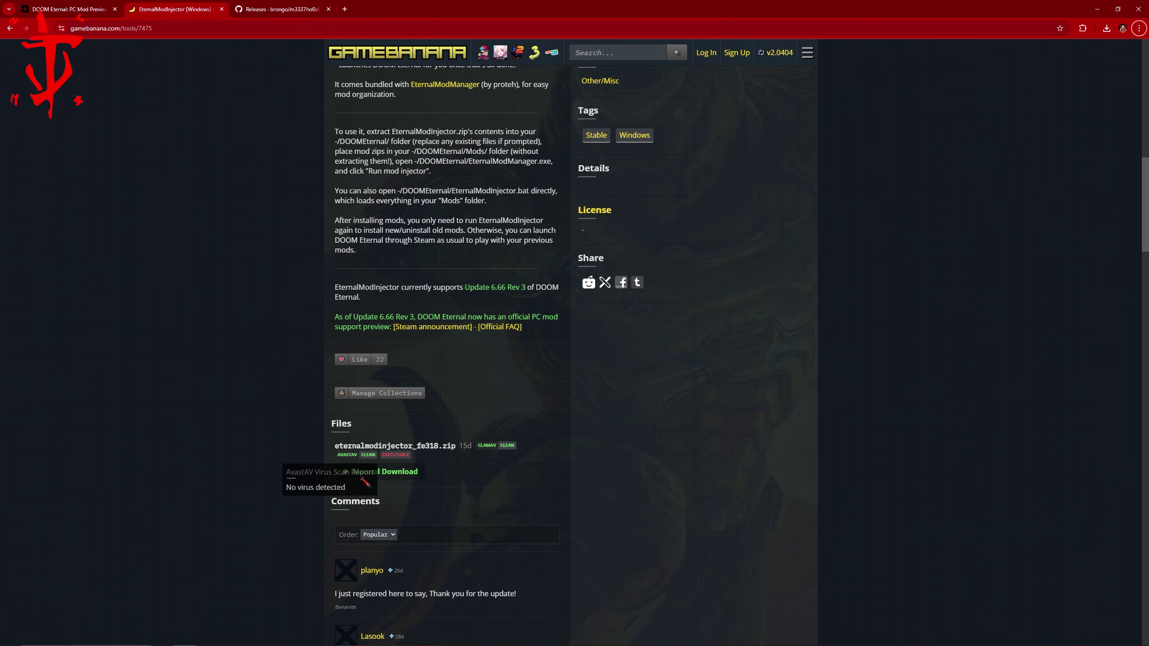
Open the Manual Download page for eternalmodinjector_fe318.zip in the Files section.
left_click(385, 471)
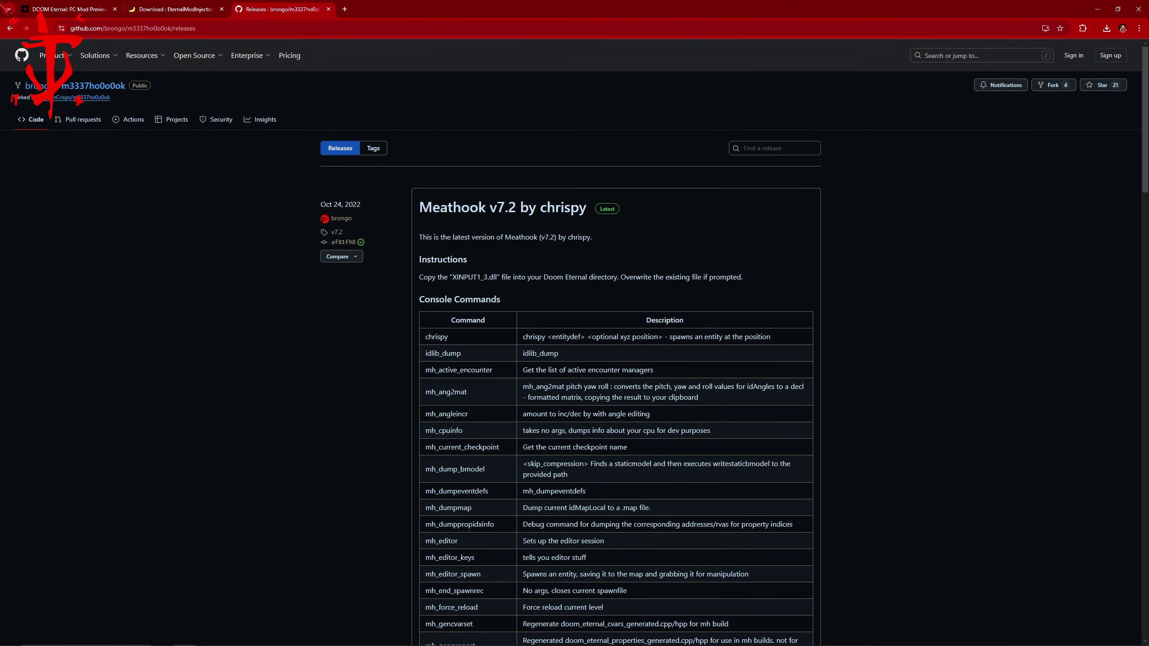
Get XINPUT1_3.dll, extract eternalmodinjector_fe318.zip, and open DOOM Eternal's installed files in Steam.
scroll(64, 360, "down", 20)
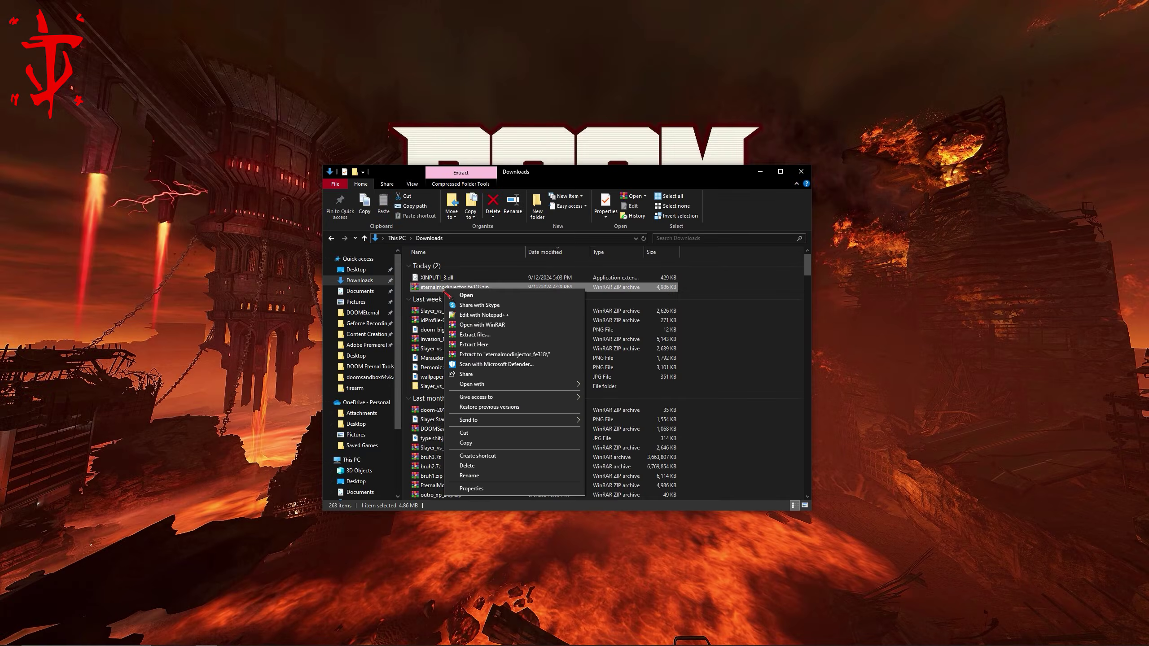
left_click(570, 351)
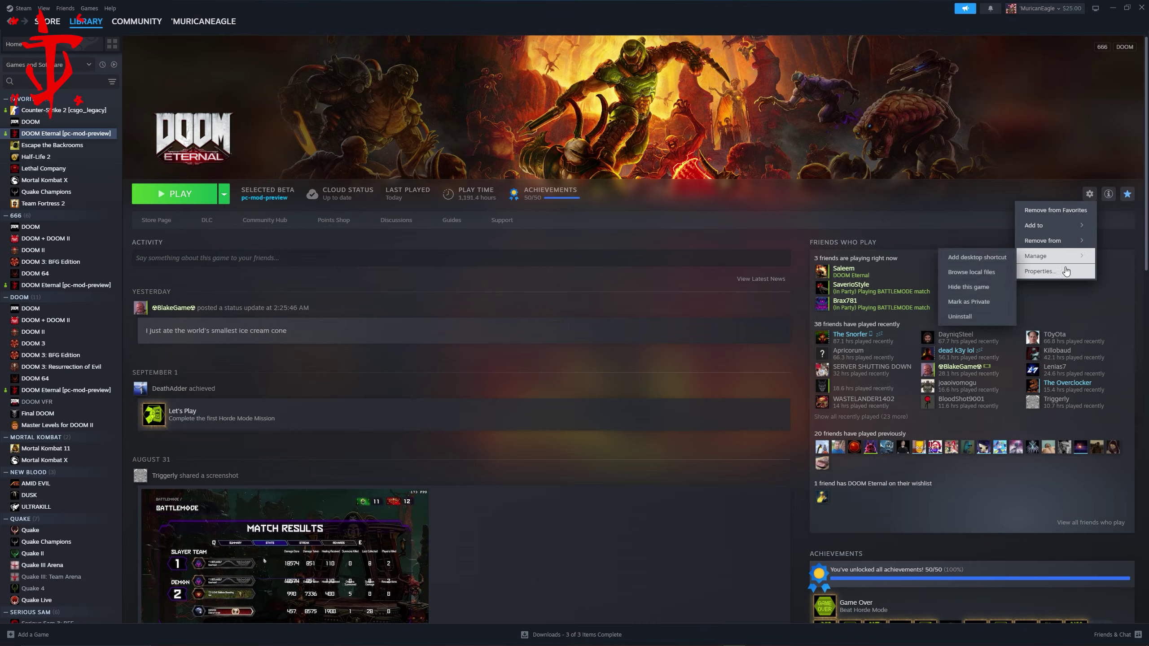
left_click(1027, 270)
left_click(411, 265)
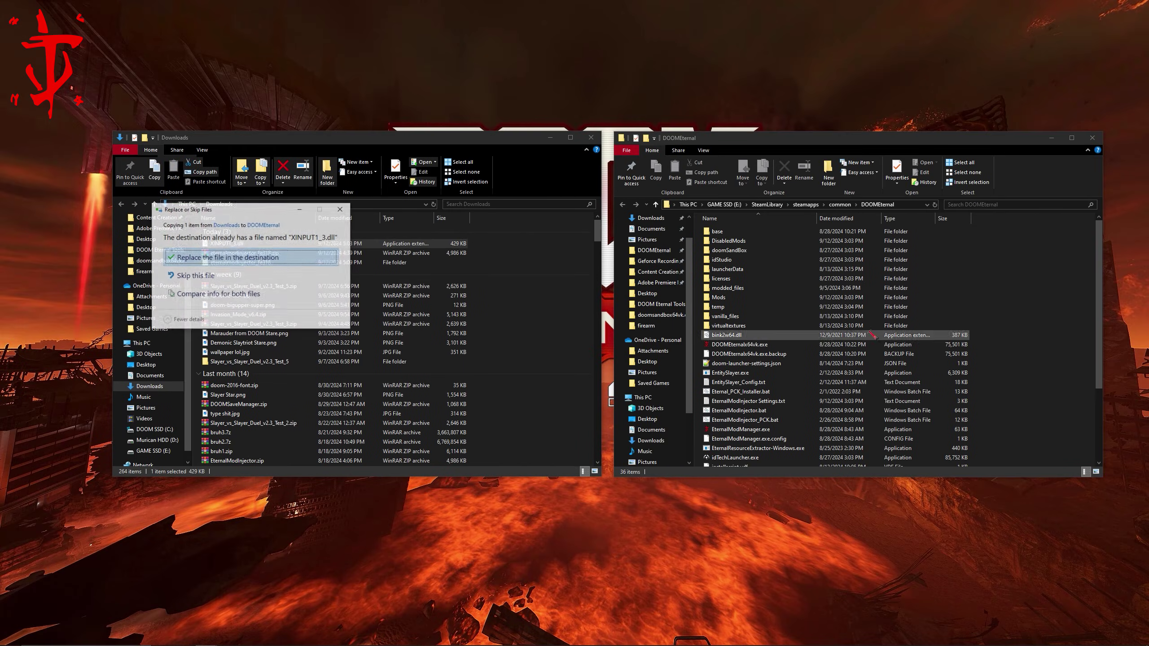
Replace XINPUT1_3.dll and the three injector files (batch file, manager exe, config) in DOOMEternal.
left_click(264, 256)
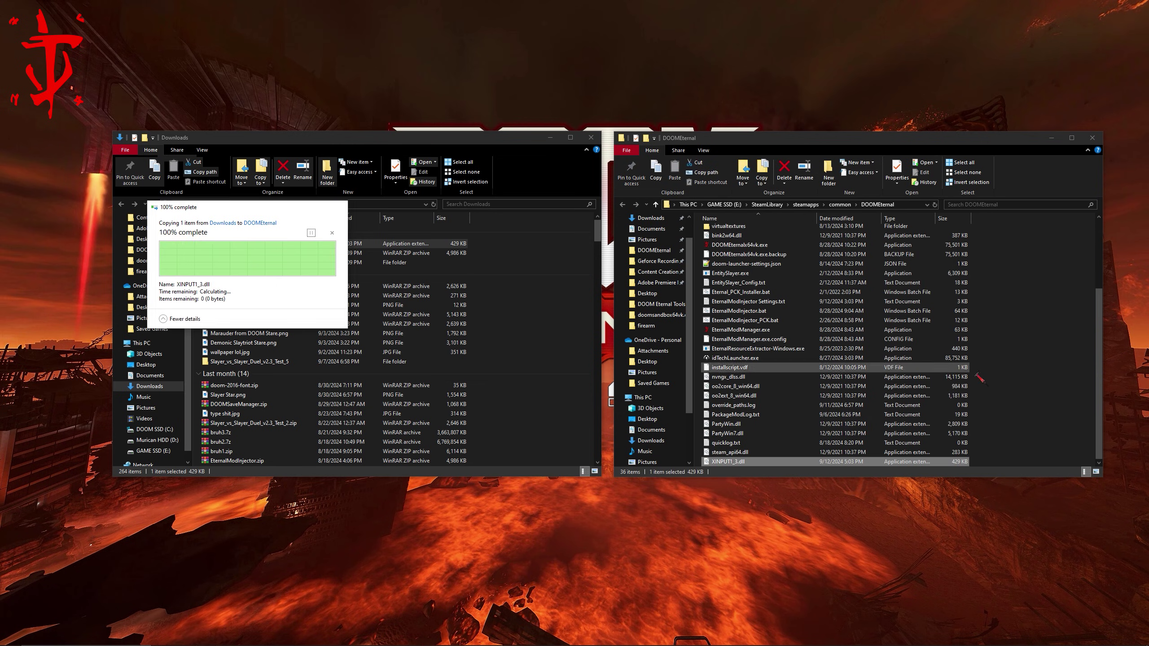
left_click(1031, 416)
scroll(1032, 415, "up", 4)
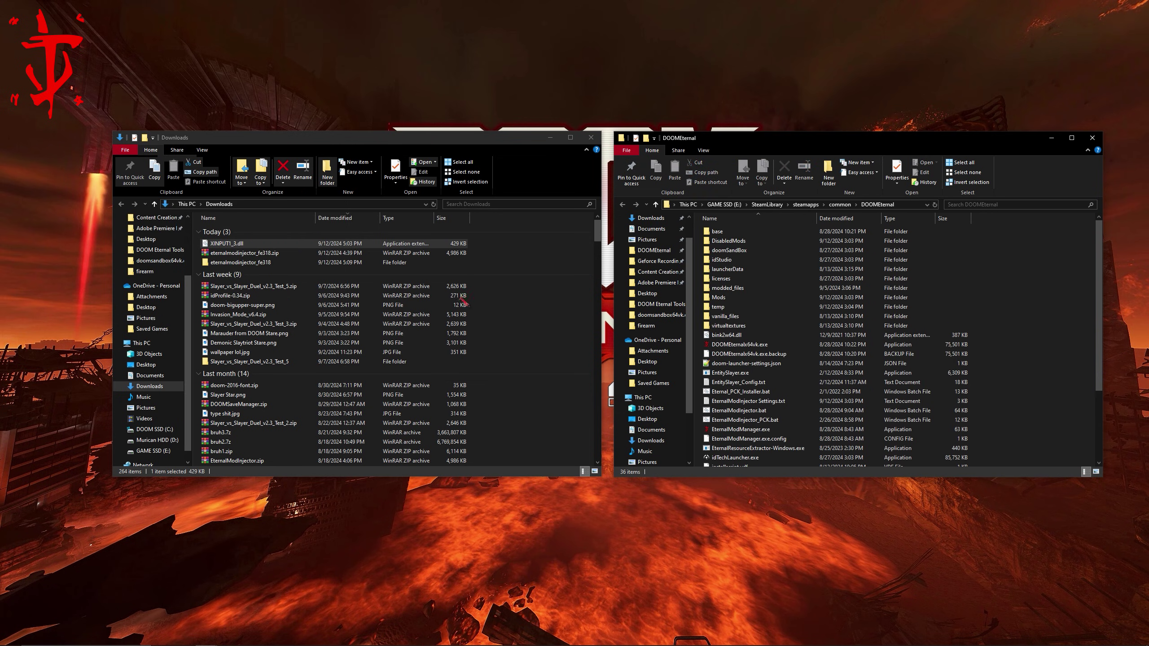
double_click(222, 263)
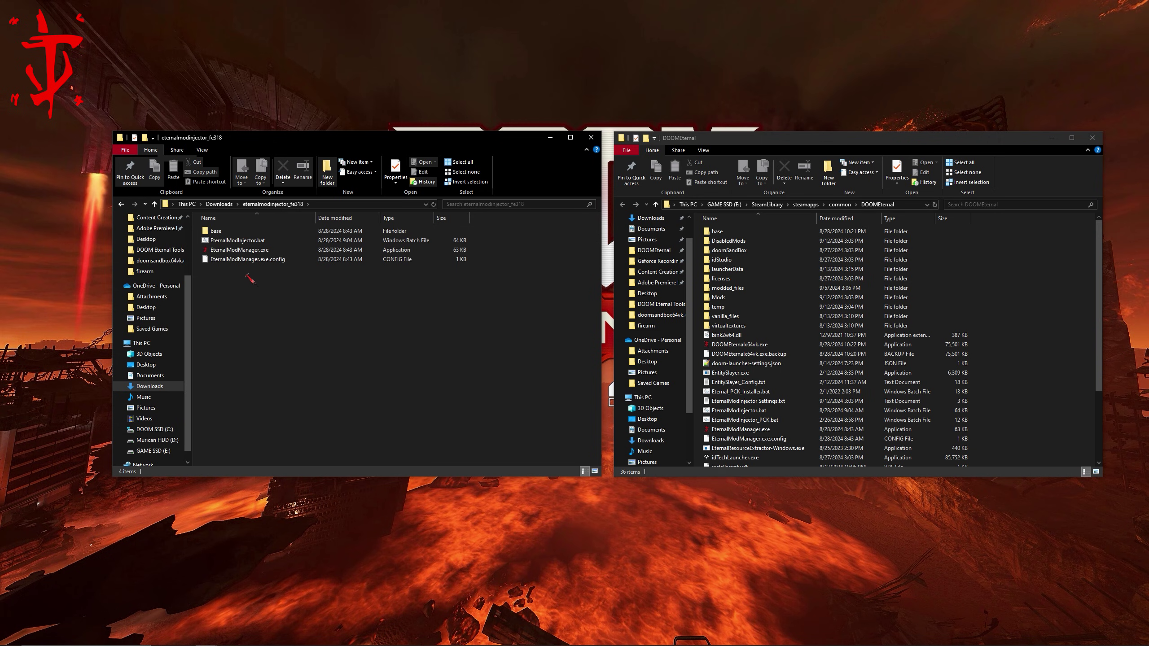
left_click_drag(248, 299, 1036, 317)
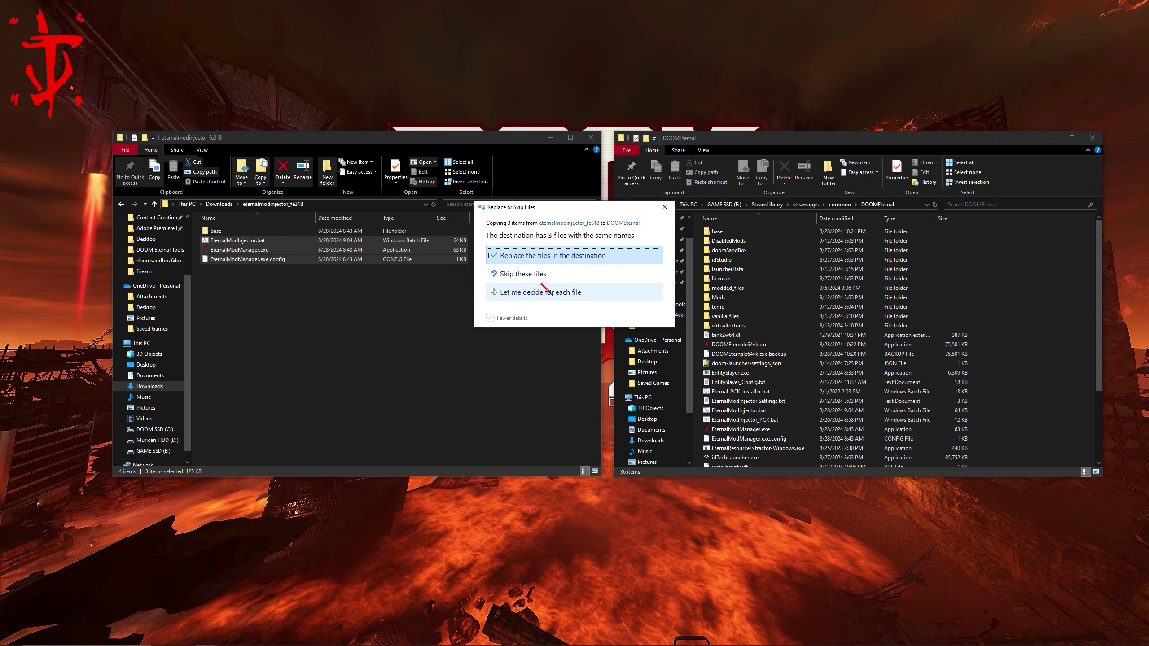
left_click(534, 256)
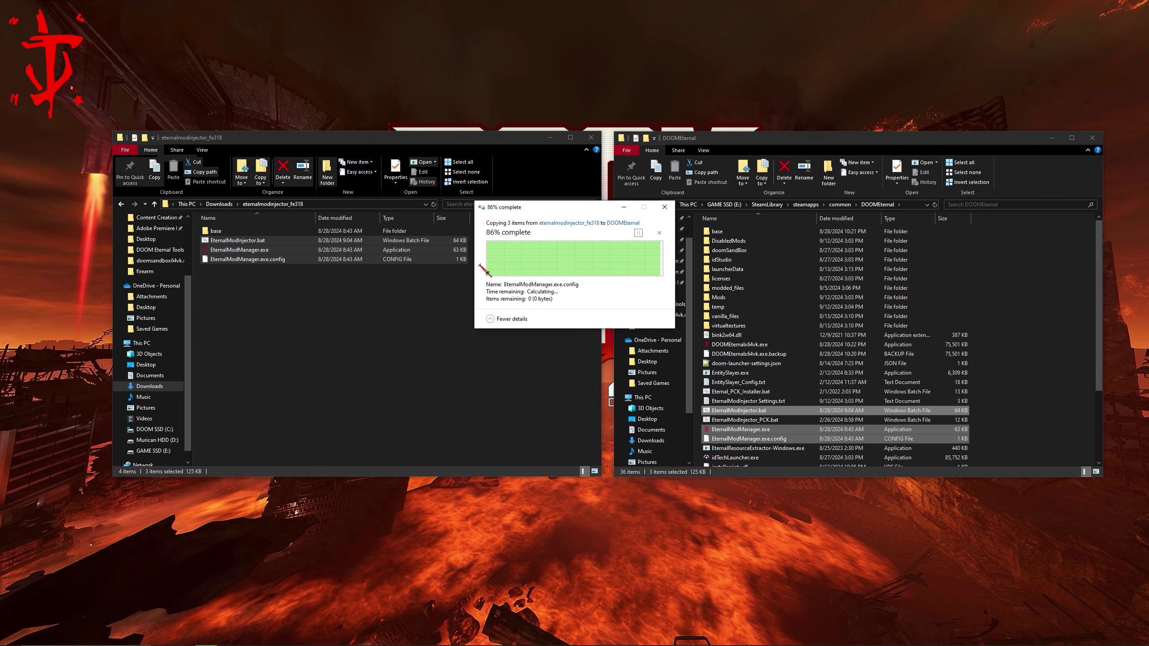
Copy the 12 files from the extracted base folder into DOOMEternal's base, replacing existing ones.
double_click(226, 231)
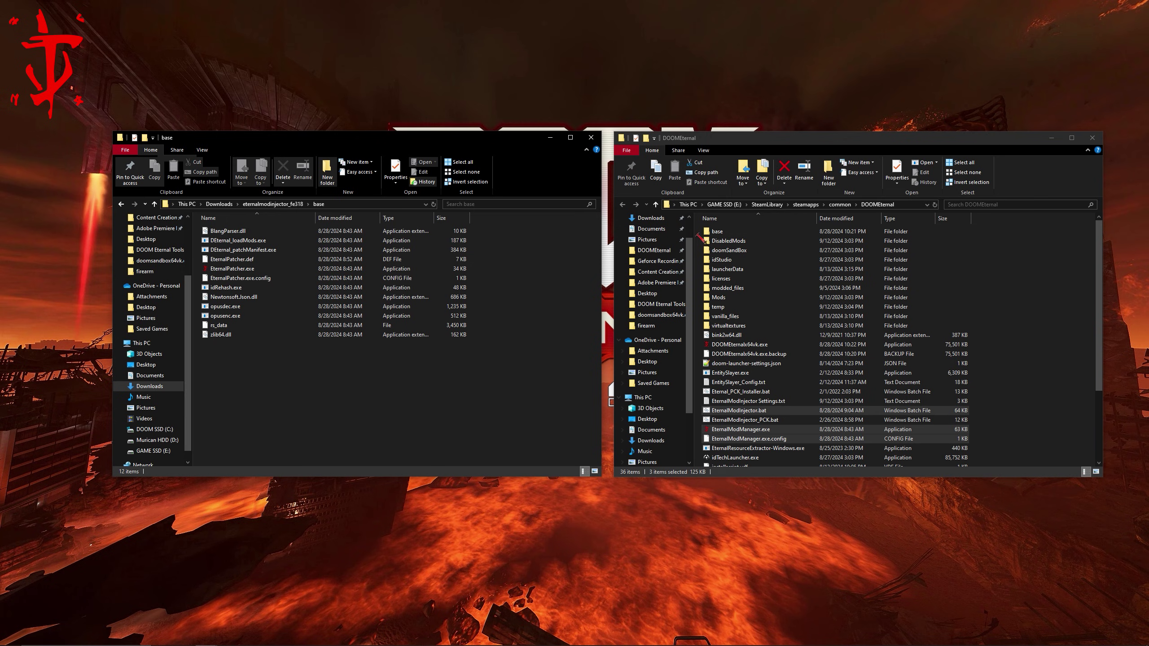
left_click_drag(257, 397, 721, 235)
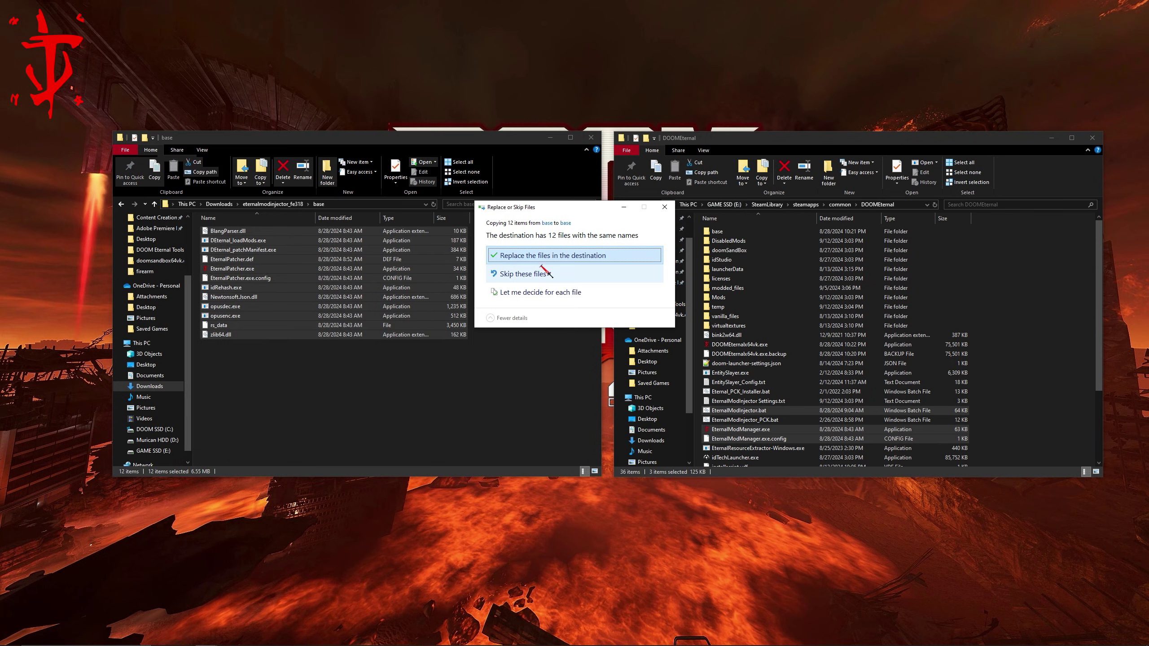
left_click(565, 257)
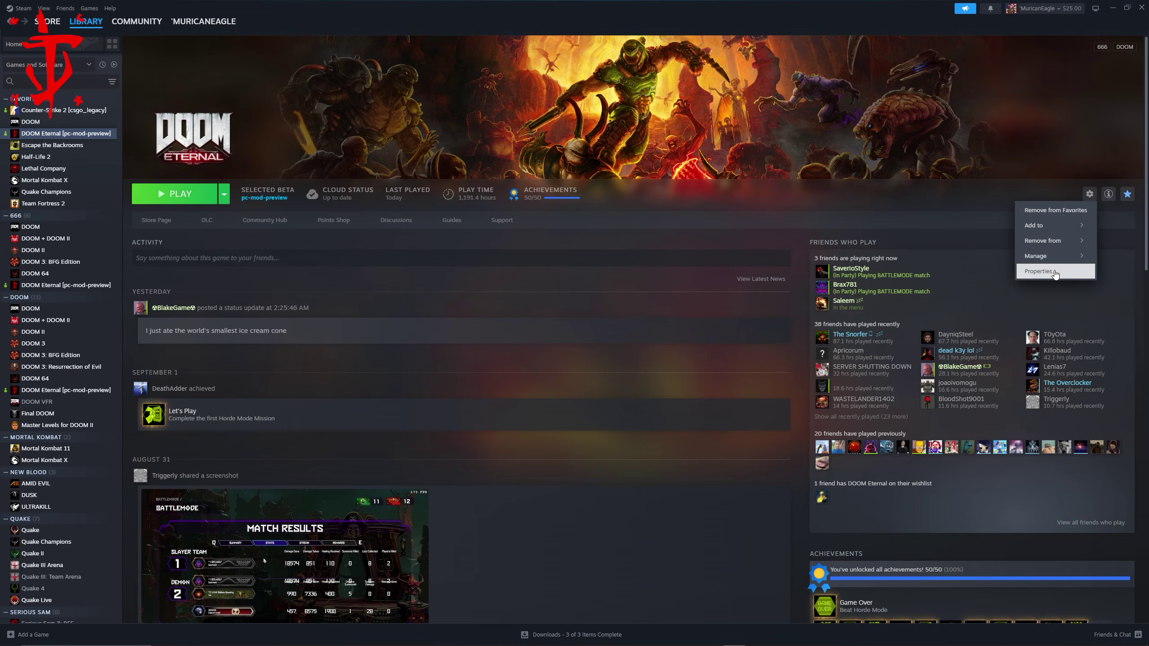
Browse DOOM Eternal's local files from the Installed Files page of its Steam properties.
left_click(1052, 267)
left_click(415, 264)
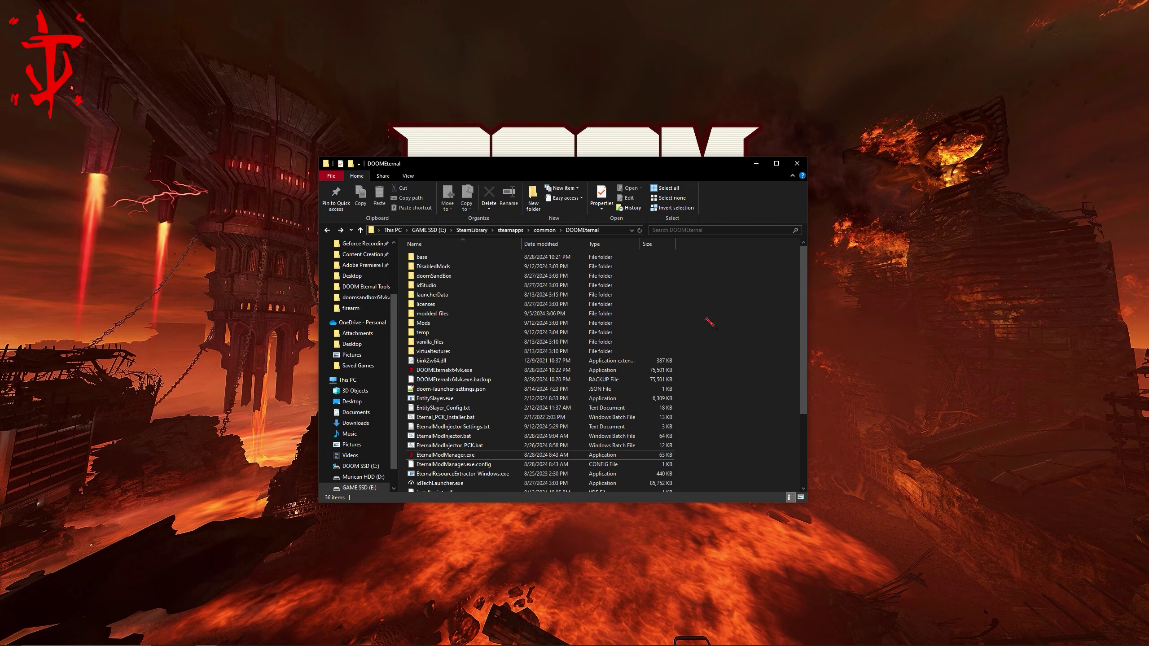
left_click(441, 454)
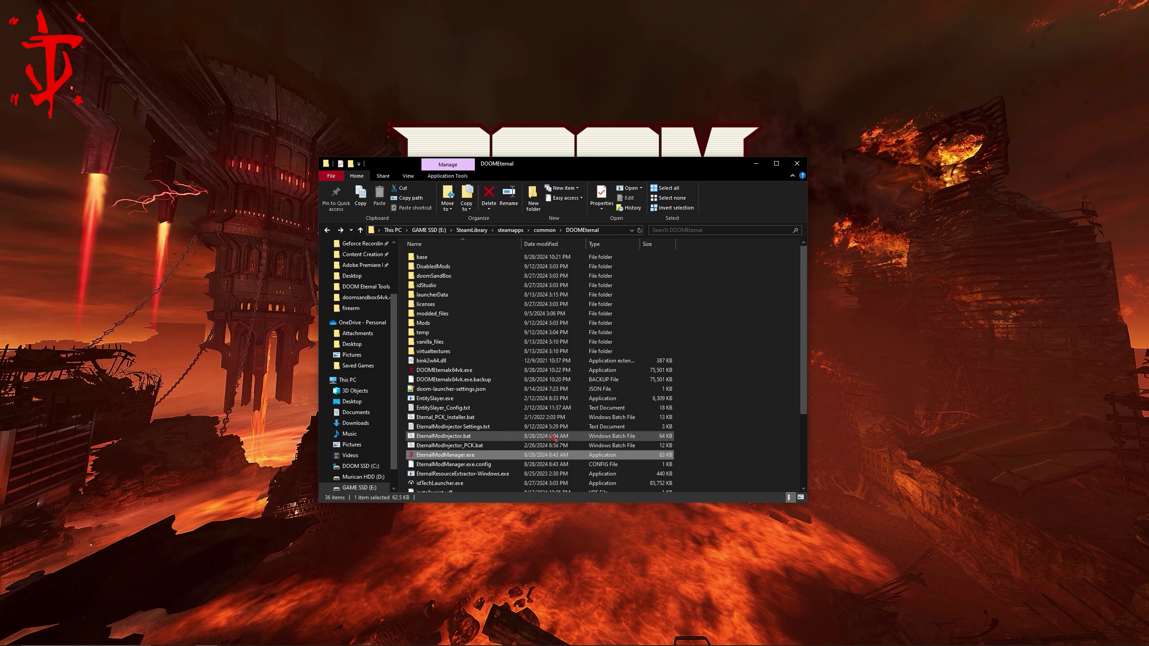
left_click_drag(577, 164, 788, 182)
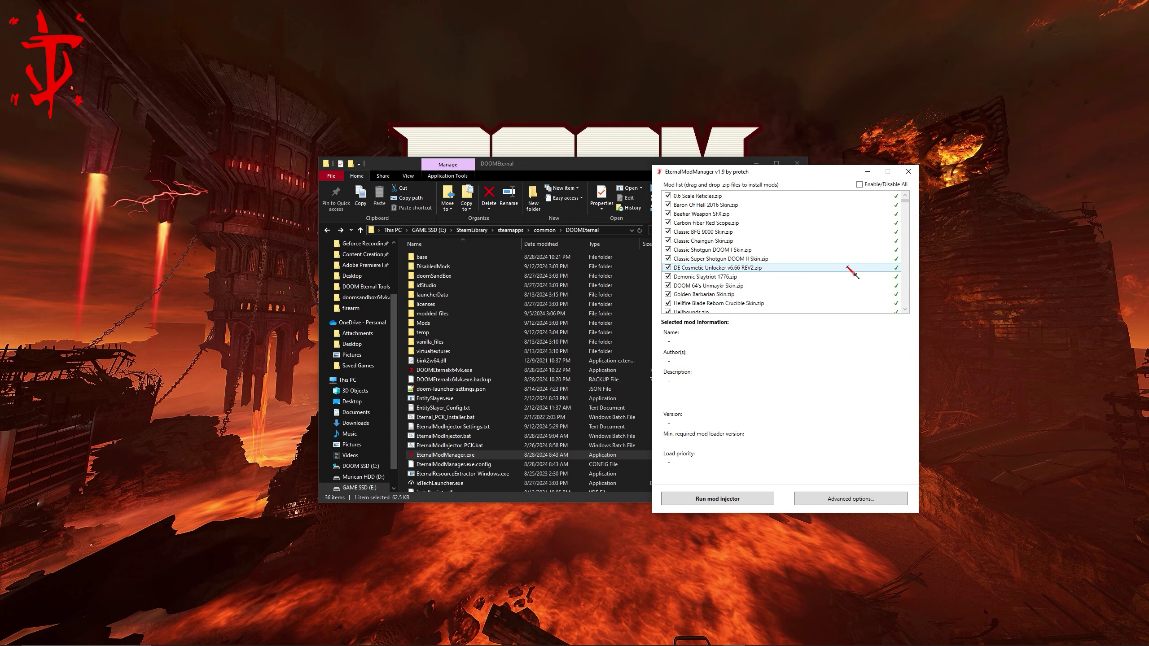
left_click(910, 176)
left_click(720, 387)
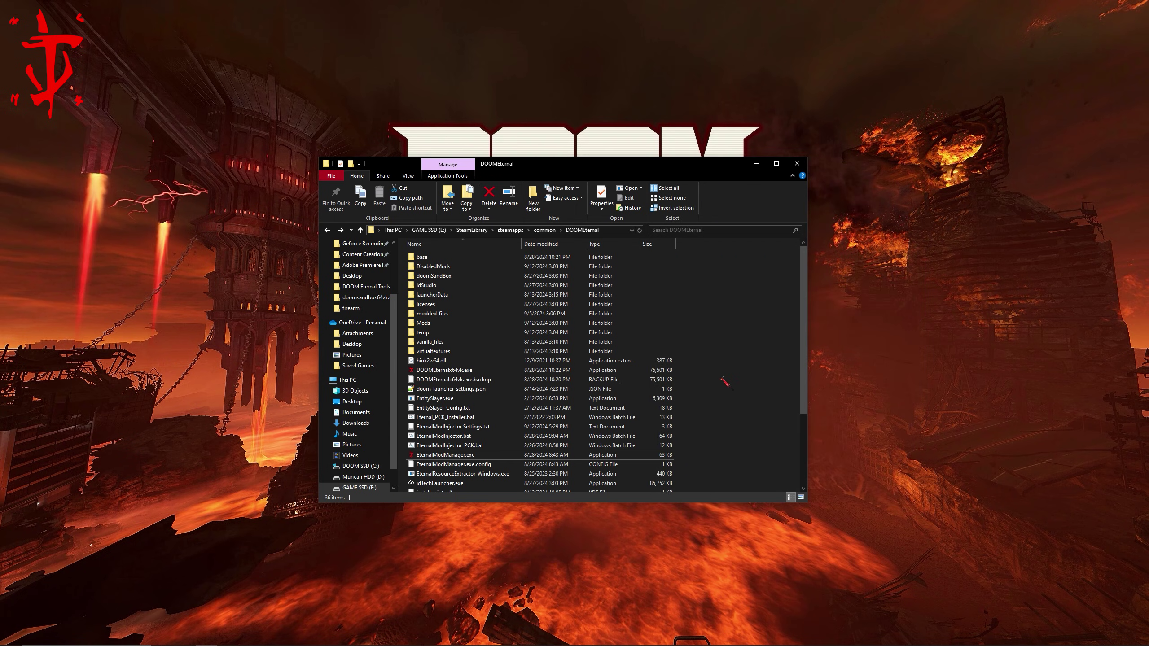
double_click(413, 324)
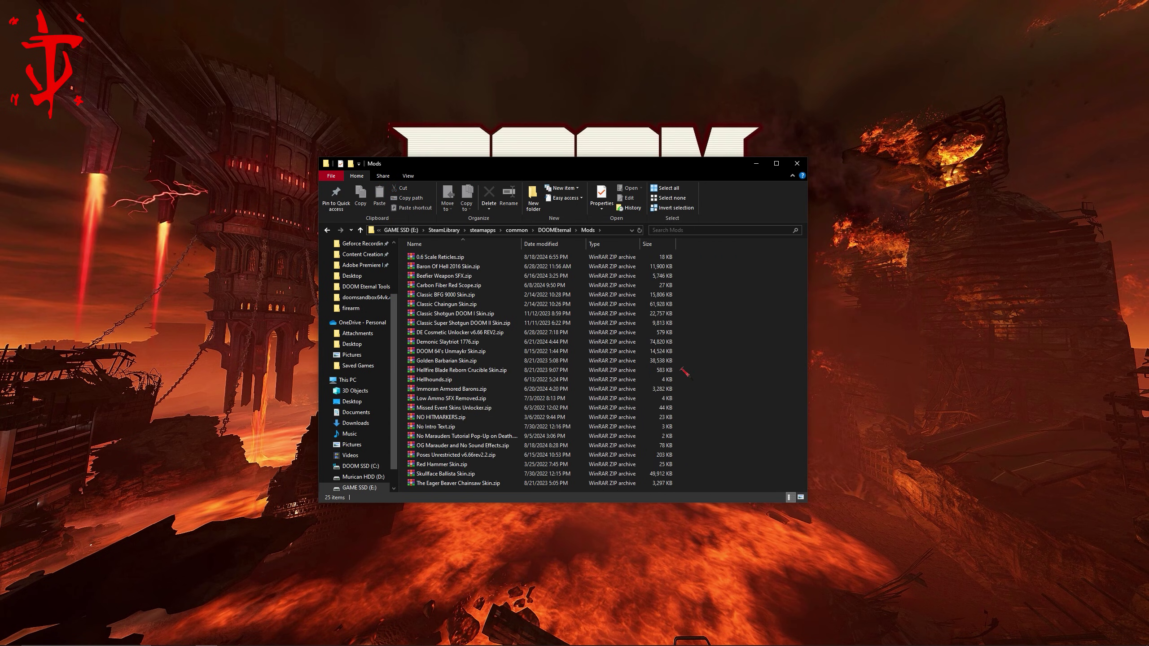
left_click(330, 231)
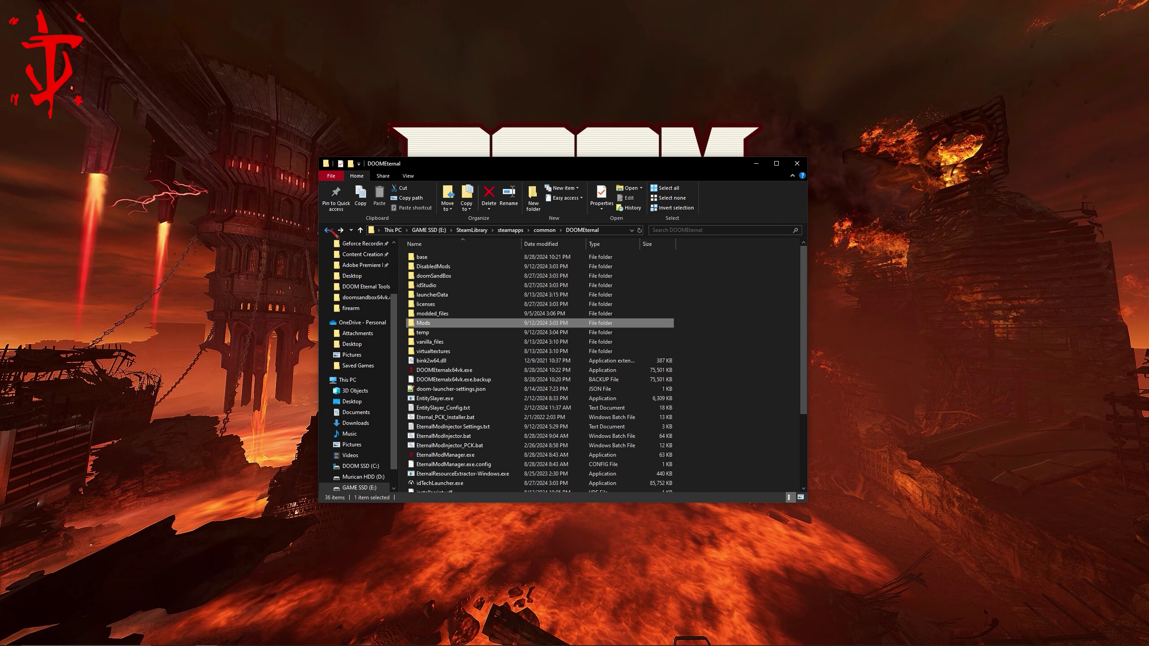
double_click(435, 276)
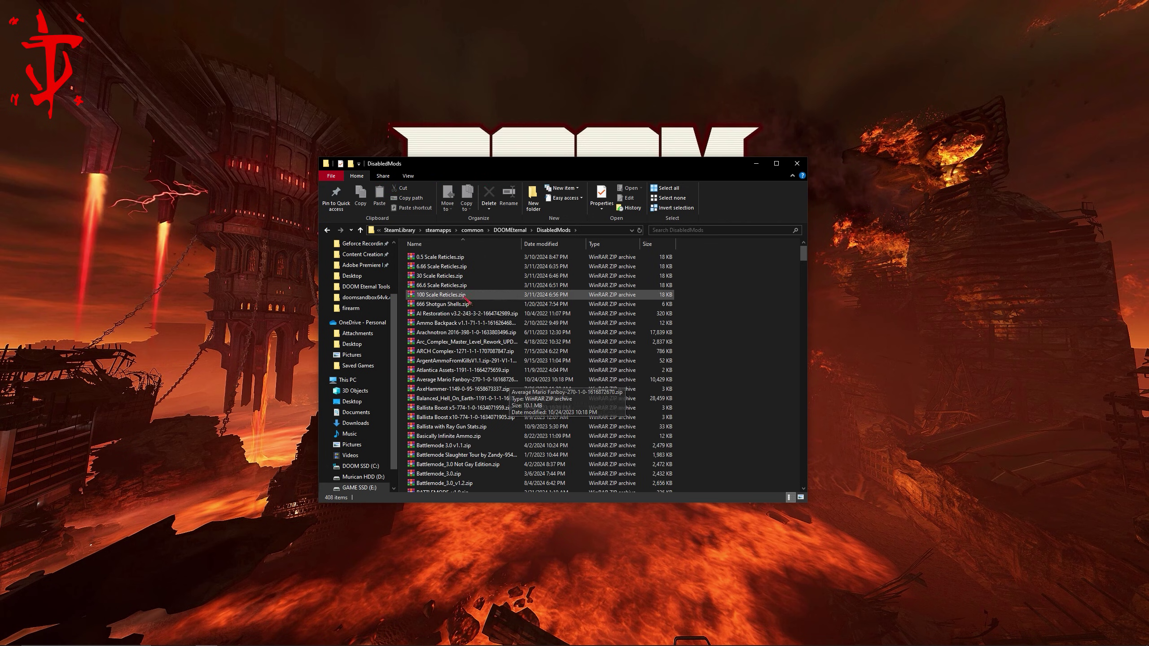
left_click(328, 231)
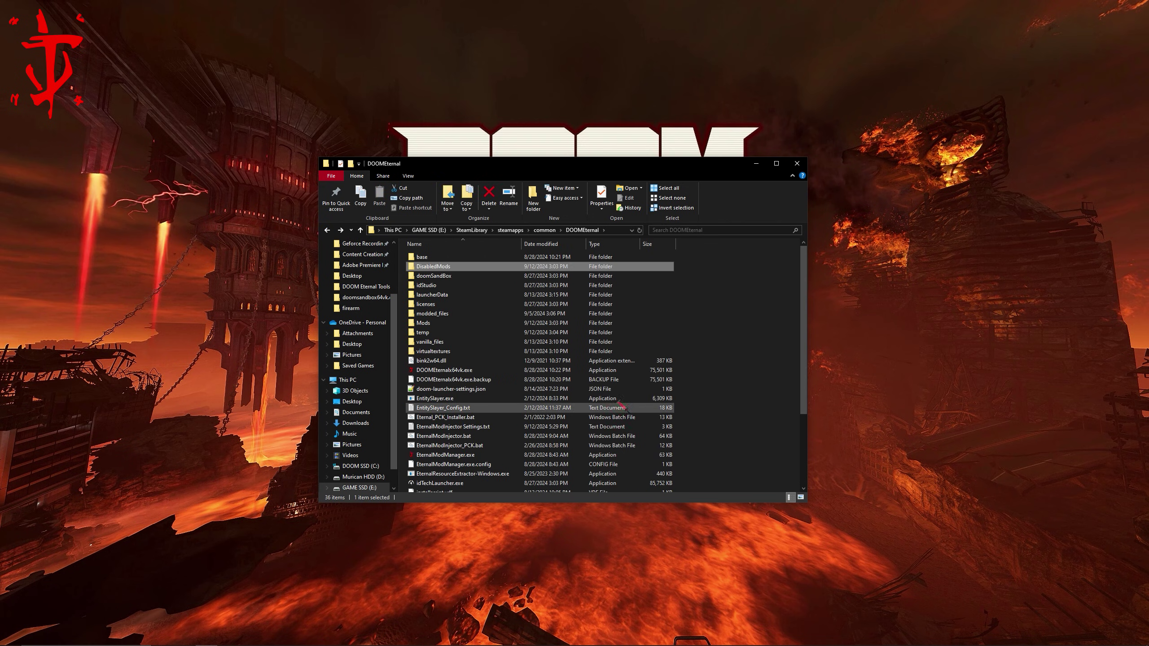
Run EternalModInjector.bat from the DOOMEternal install folder.
double_click(477, 437)
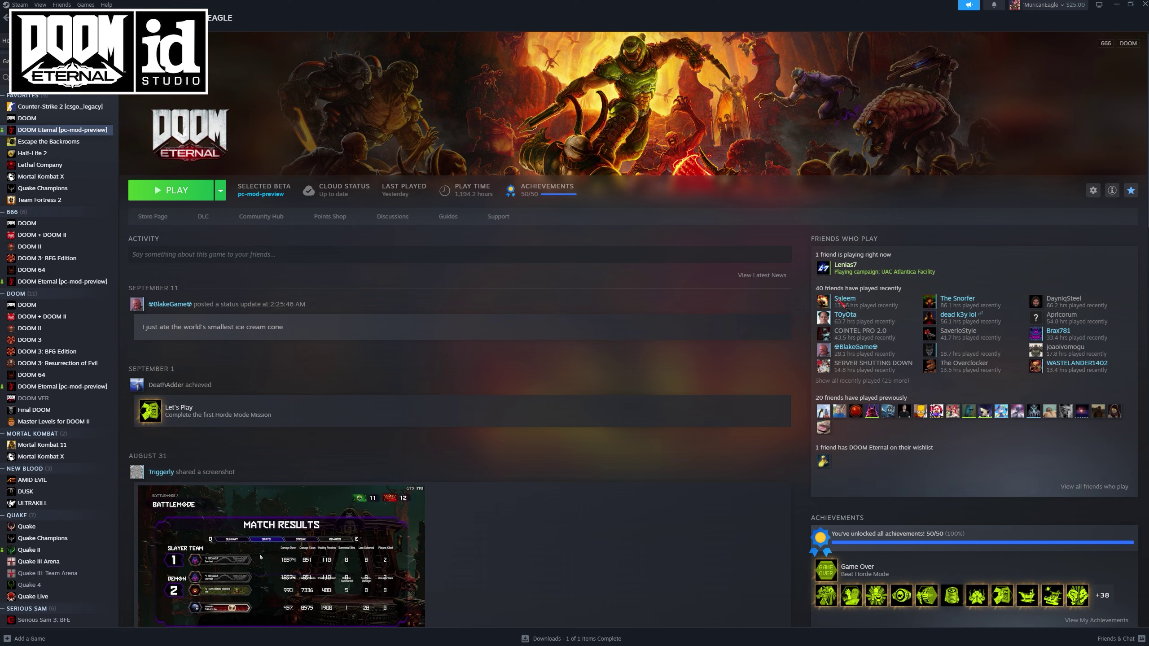
Keep DOOM Eternal's Beta Participation set to pc-mod-preview in Steam properties, then close them.
left_click(1093, 190)
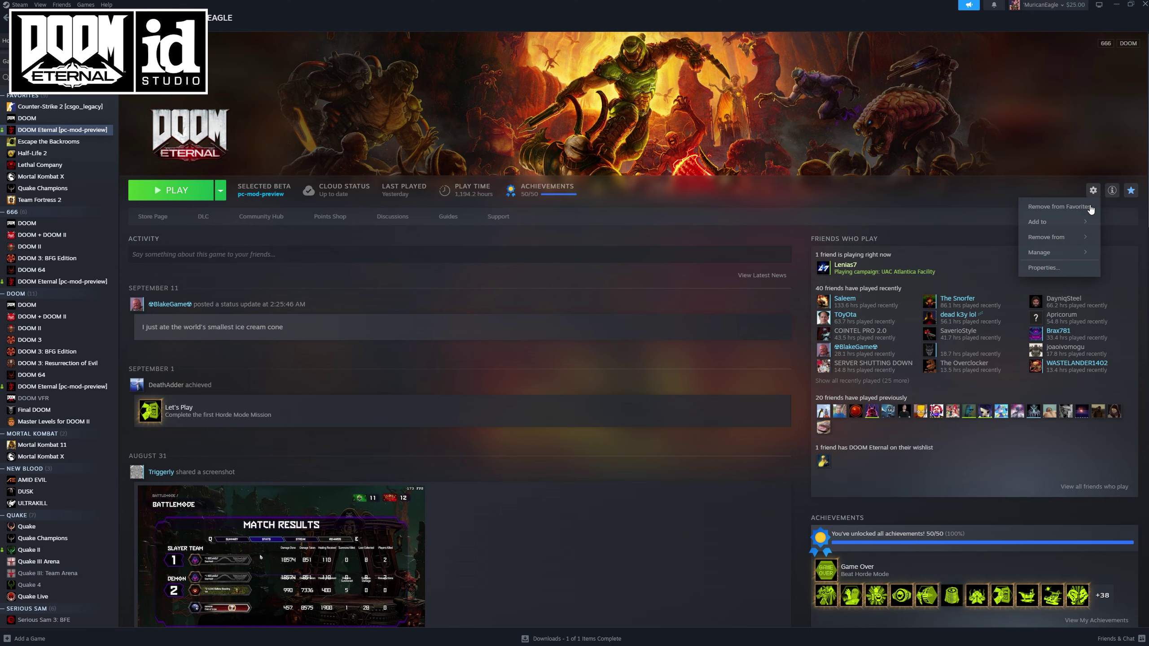
left_click(1047, 272)
left_click(399, 282)
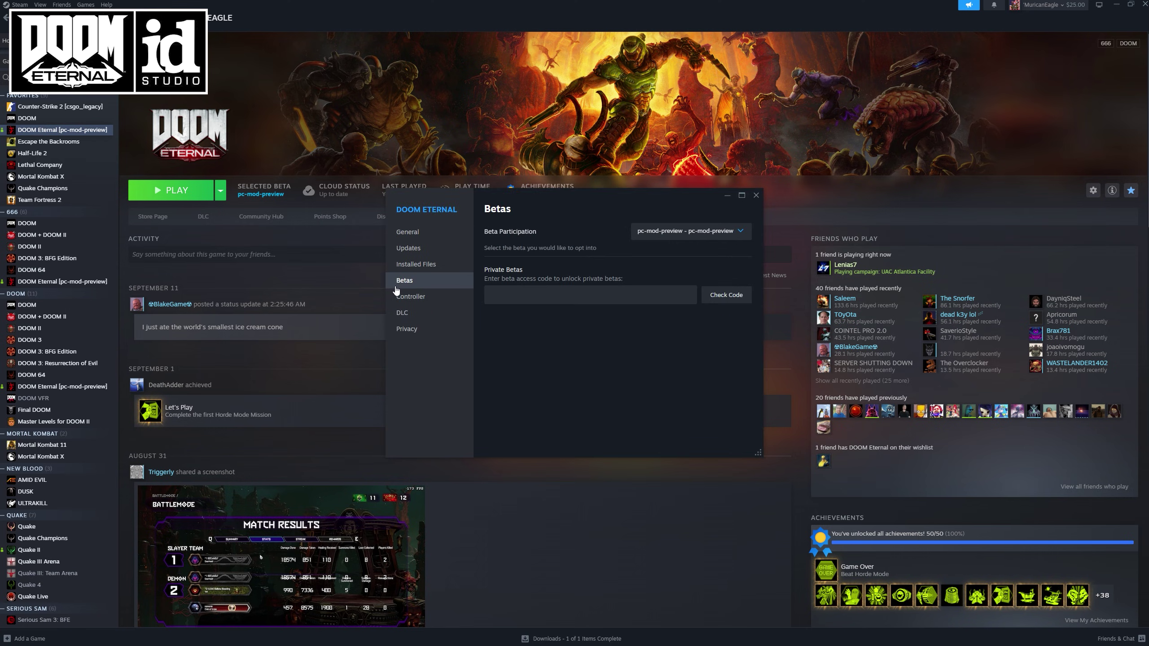
left_click(709, 232)
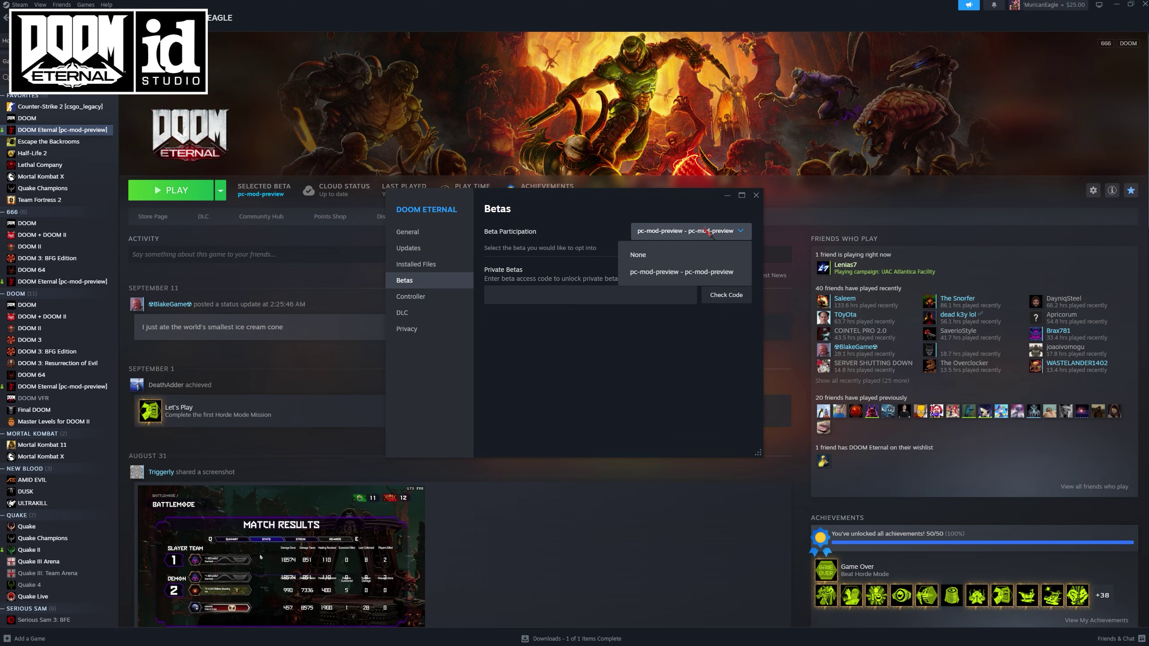
left_click(688, 275)
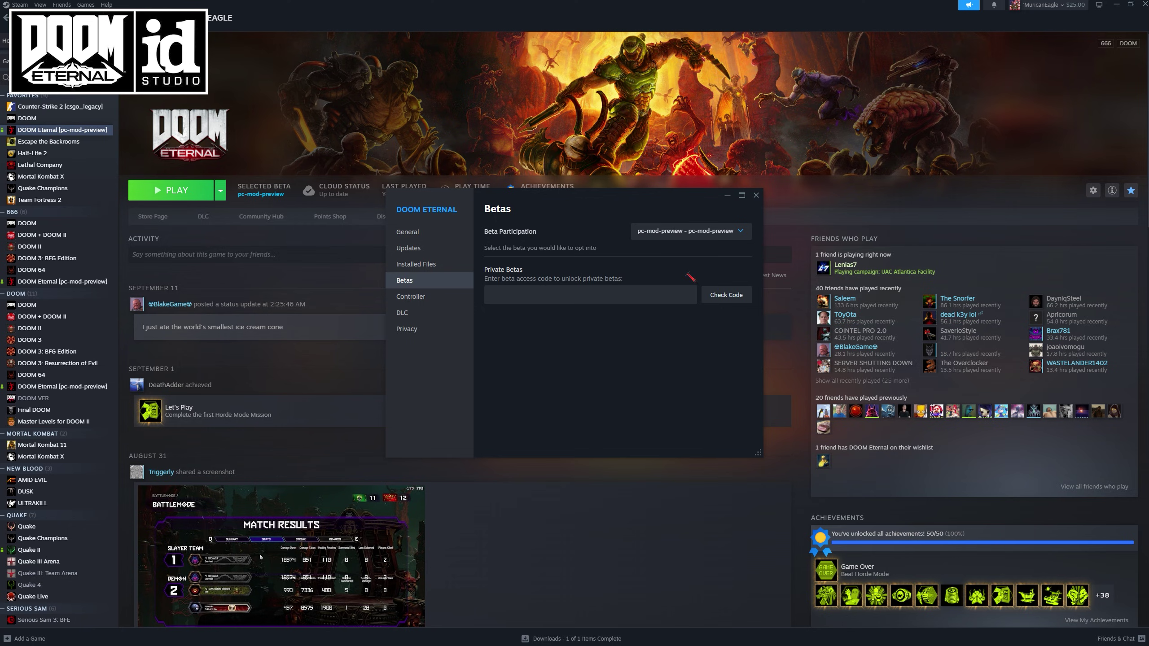
left_click(755, 197)
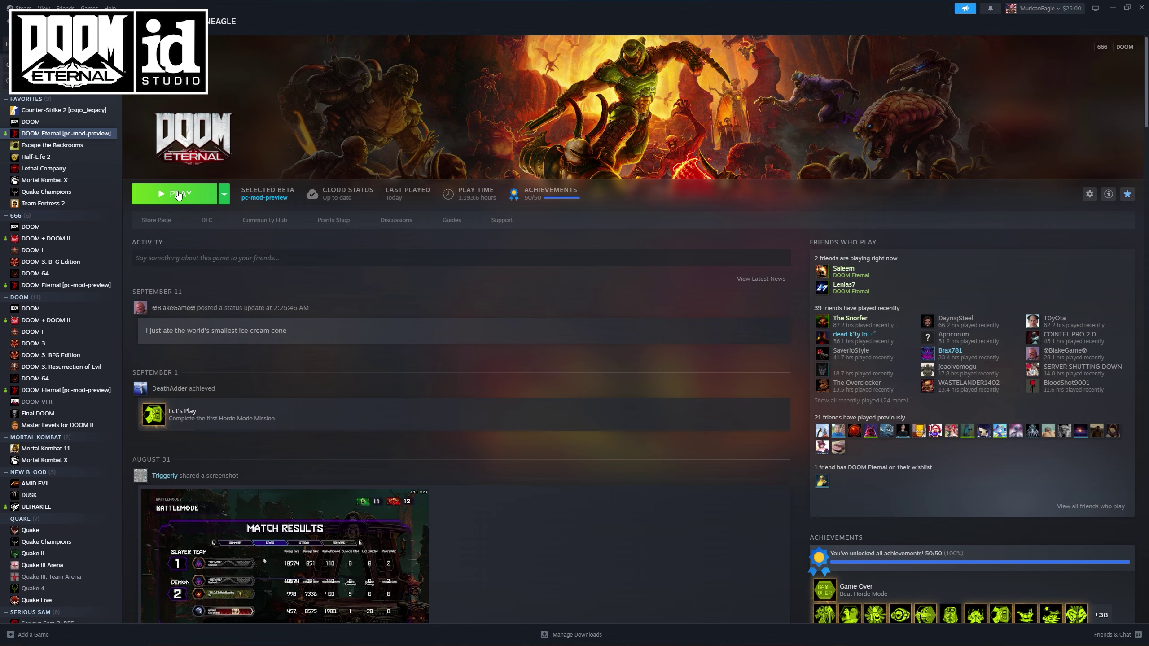
Launch DOOM Eternal from Steam and review the launcher's General settings before closing them.
left_click(178, 194)
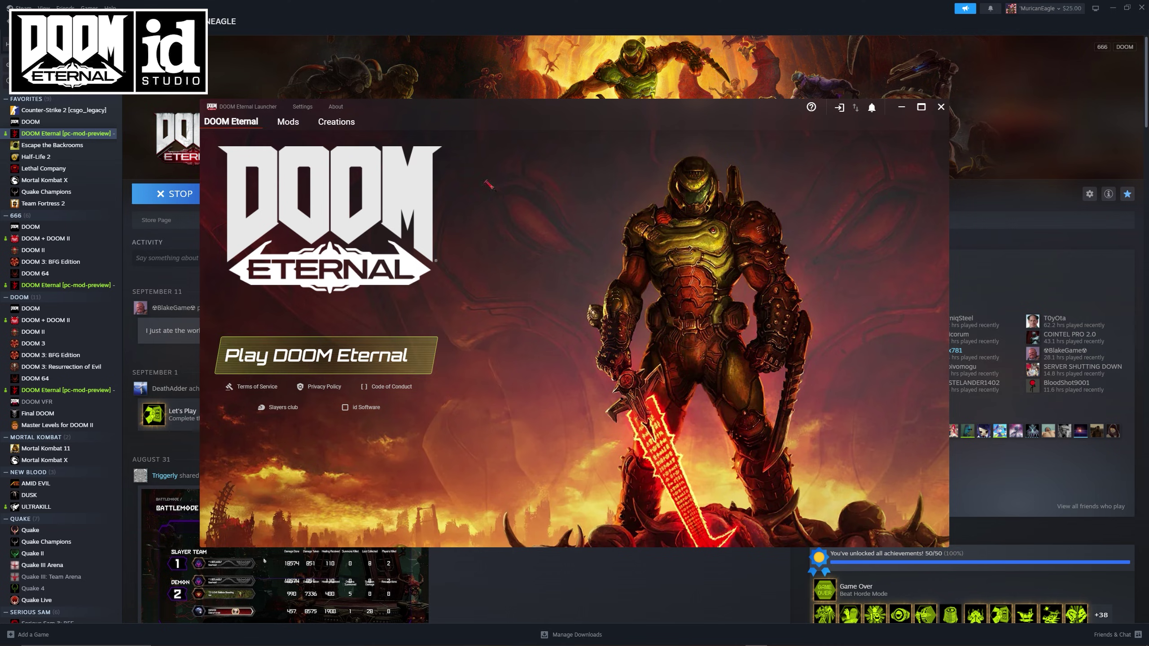
left_click(303, 109)
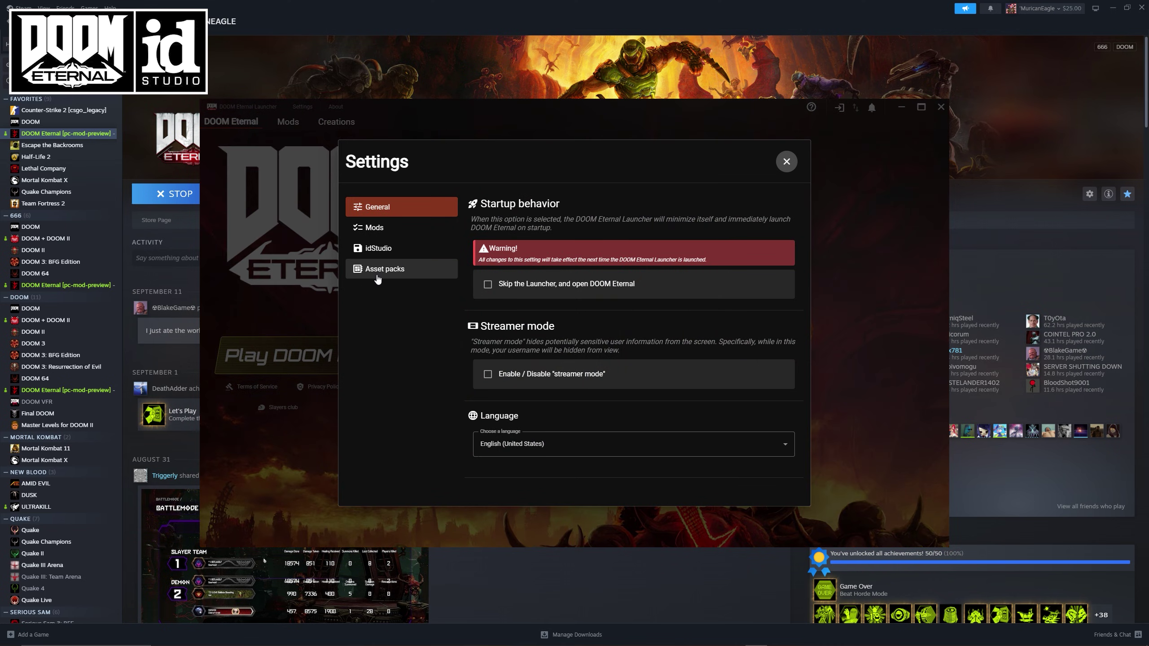
left_click(786, 162)
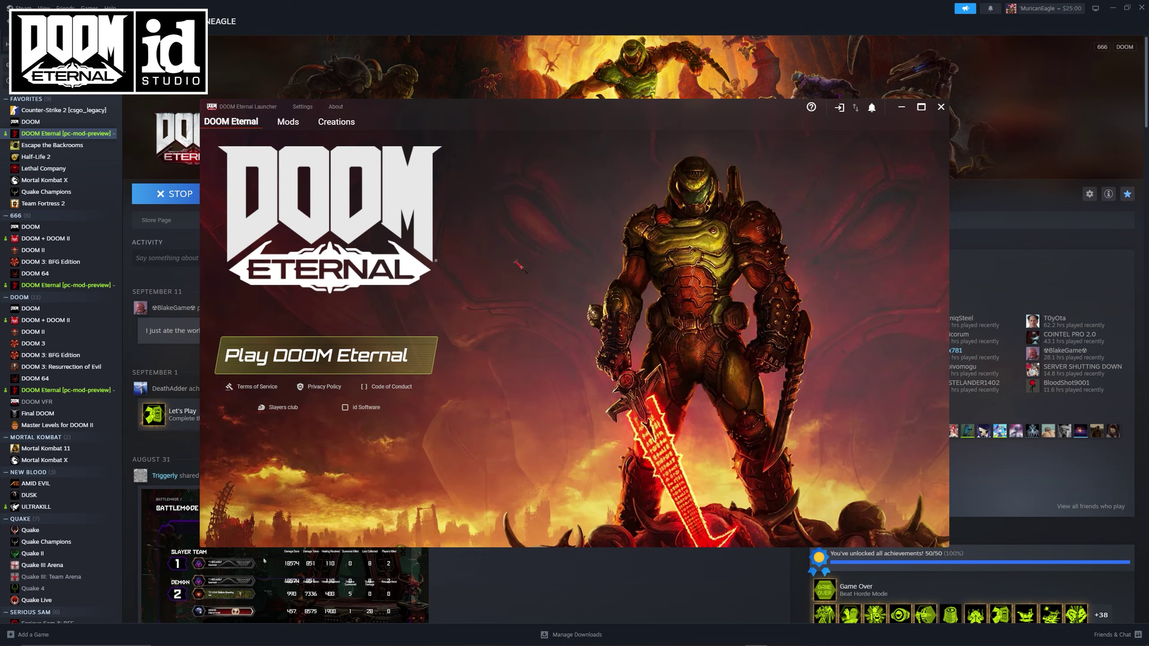
Find the 2016 super shotgun mod under Mods > Browse and download it.
left_click(292, 123)
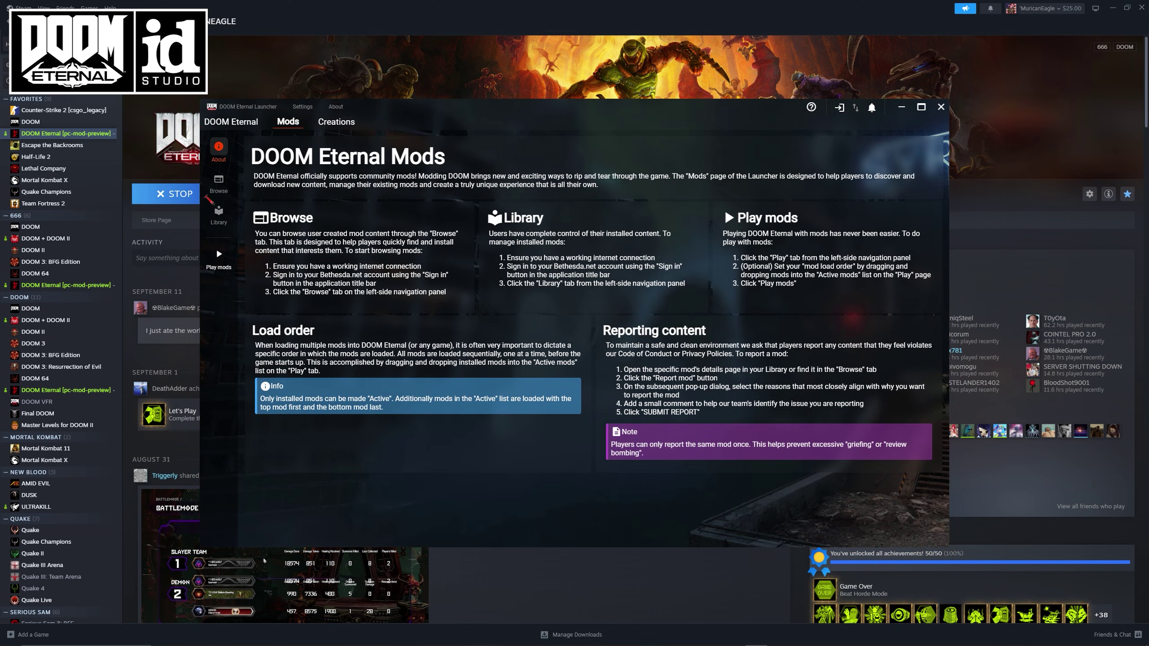
left_click(220, 183)
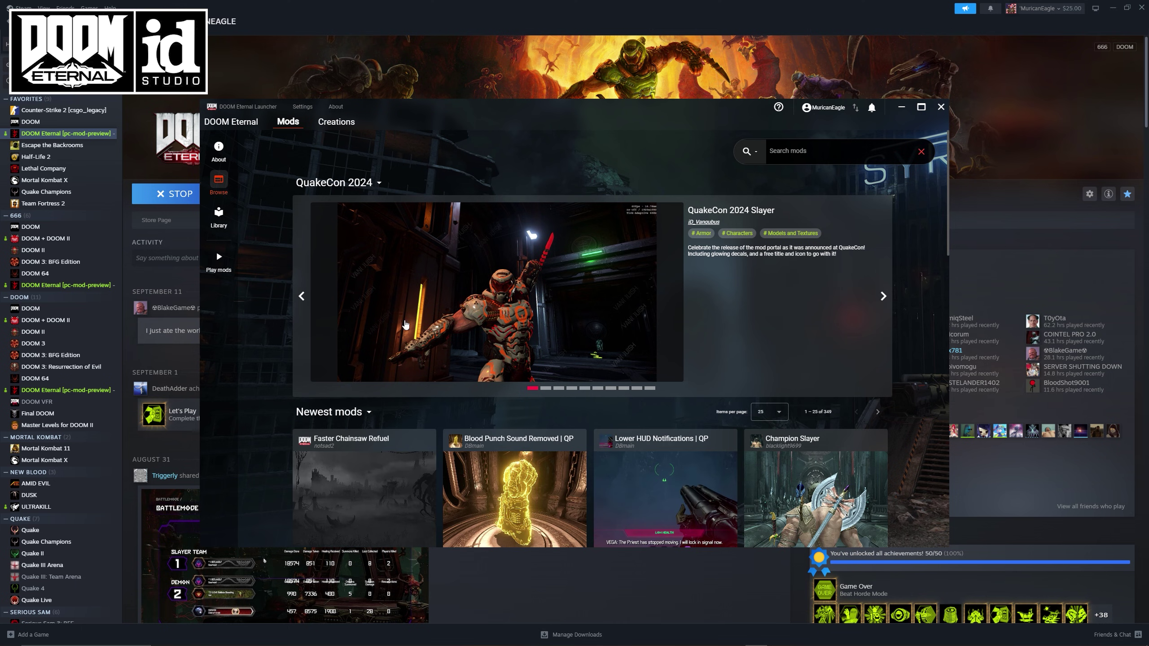
scroll(303, 308, "down", 6)
scroll(446, 373, "down", 1)
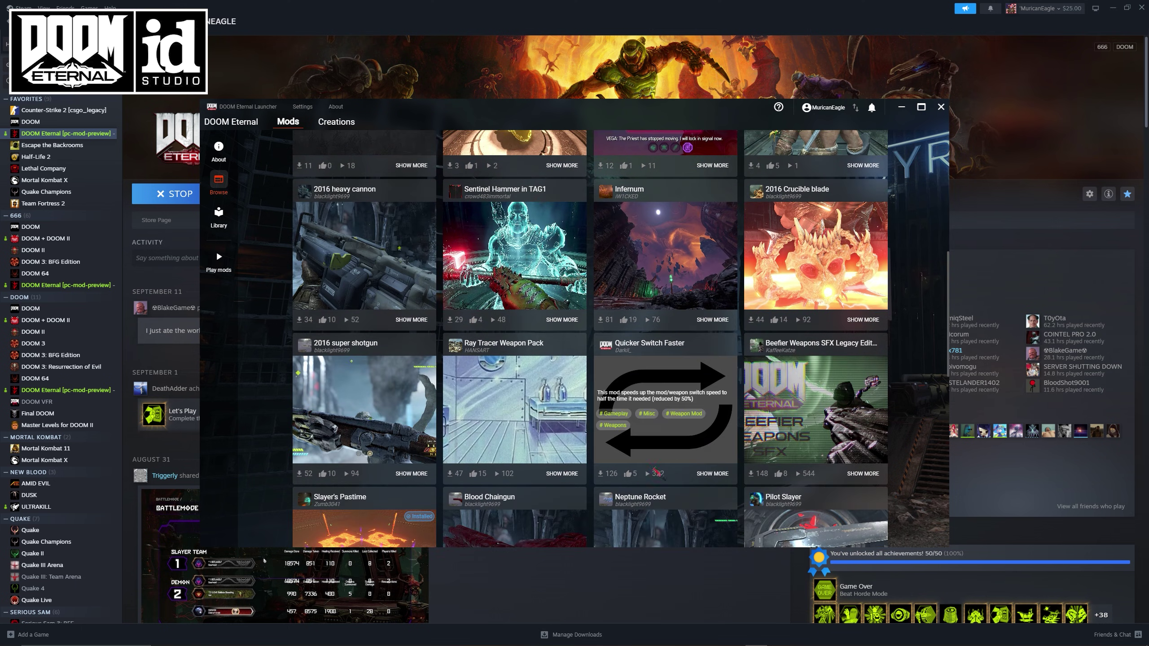
left_click(374, 386)
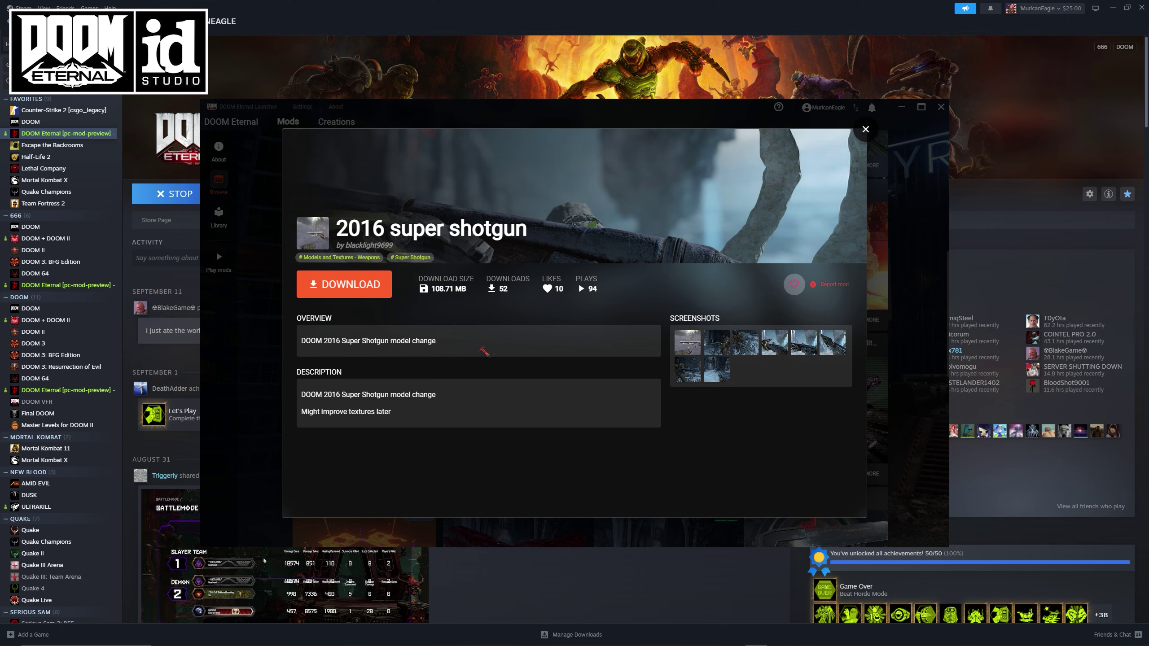
left_click(355, 279)
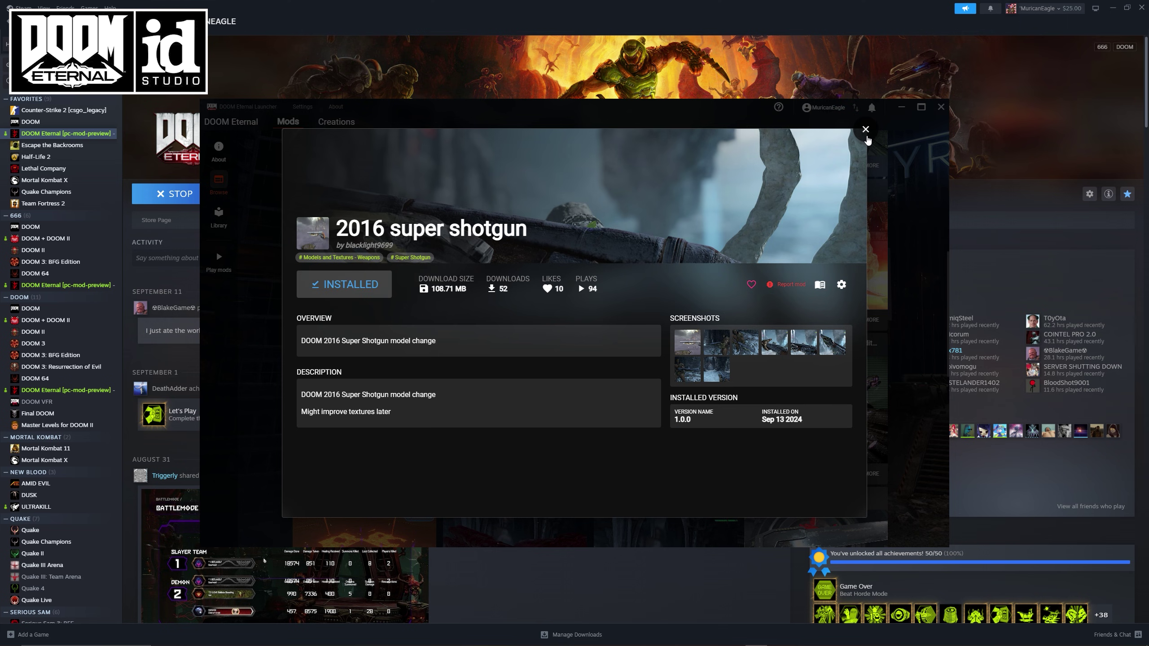
left_click(866, 130)
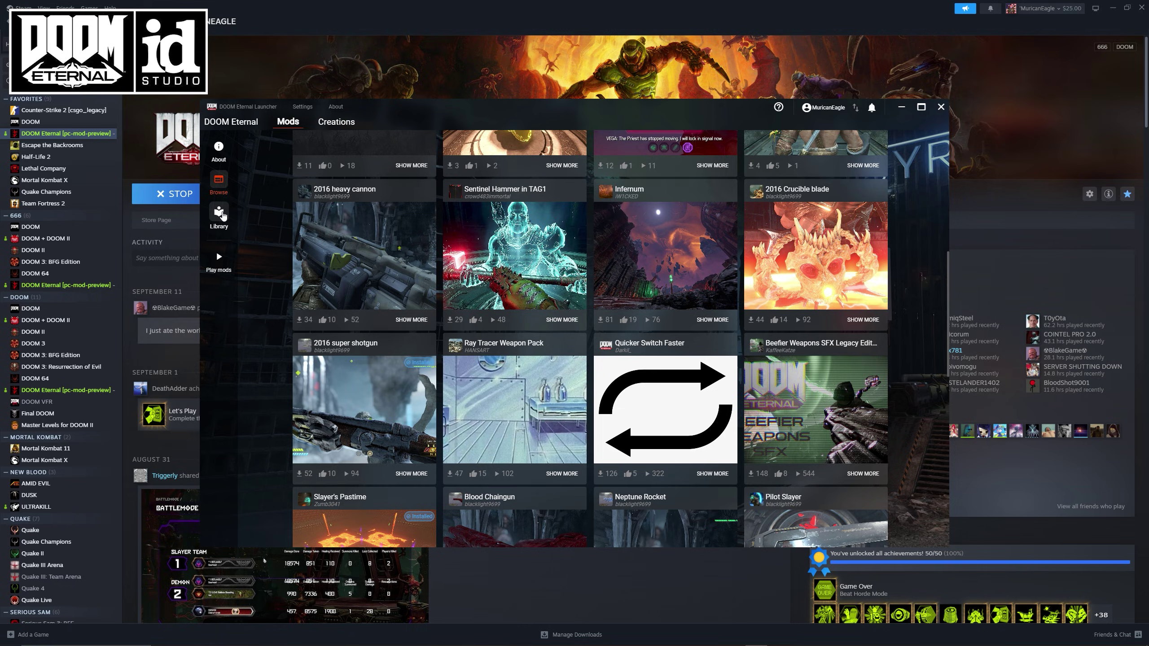
Check the installed 2016 super shotgun mod's page in the Library.
left_click(221, 214)
scroll(308, 433, "down", 5)
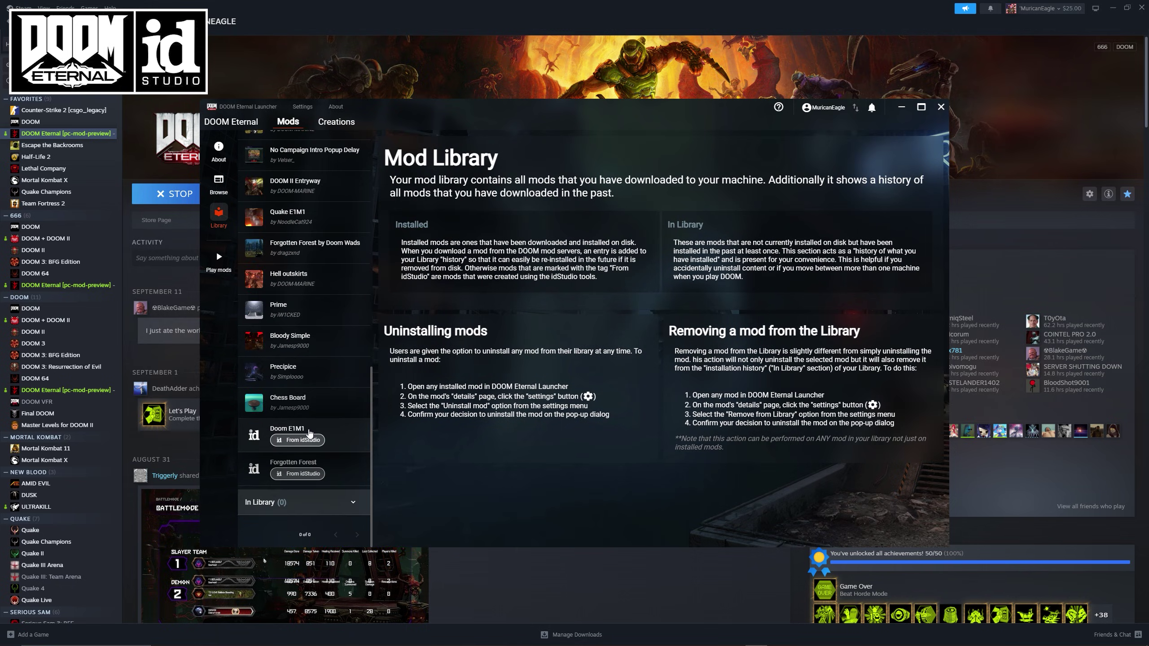
scroll(309, 433, "up", 6)
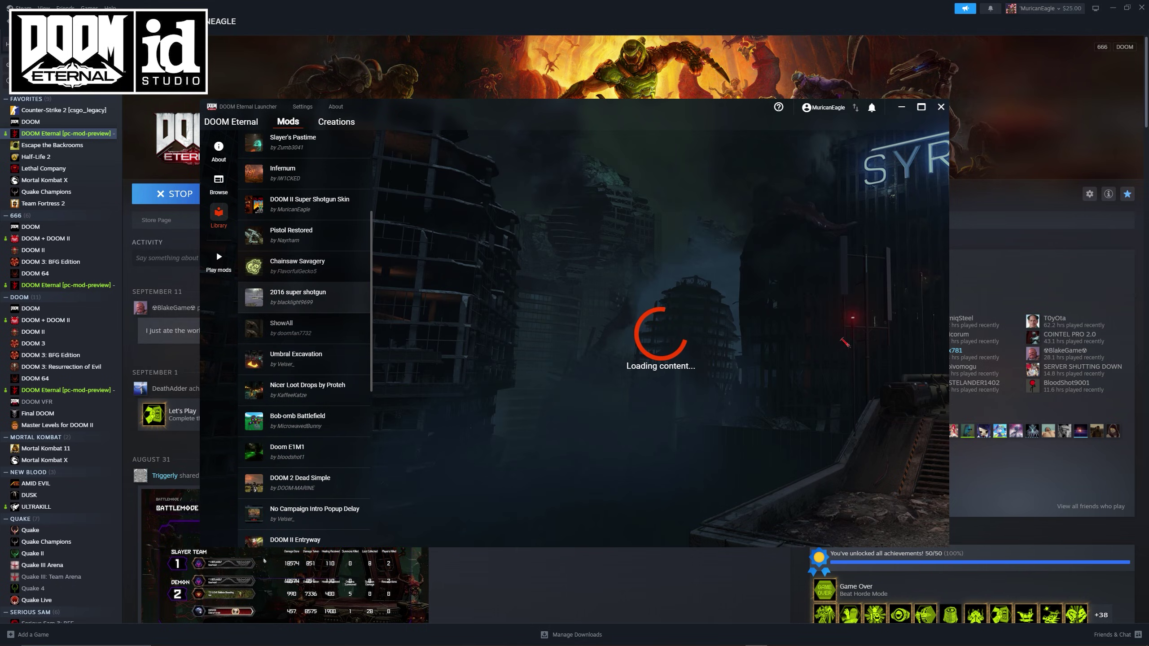
left_click(924, 288)
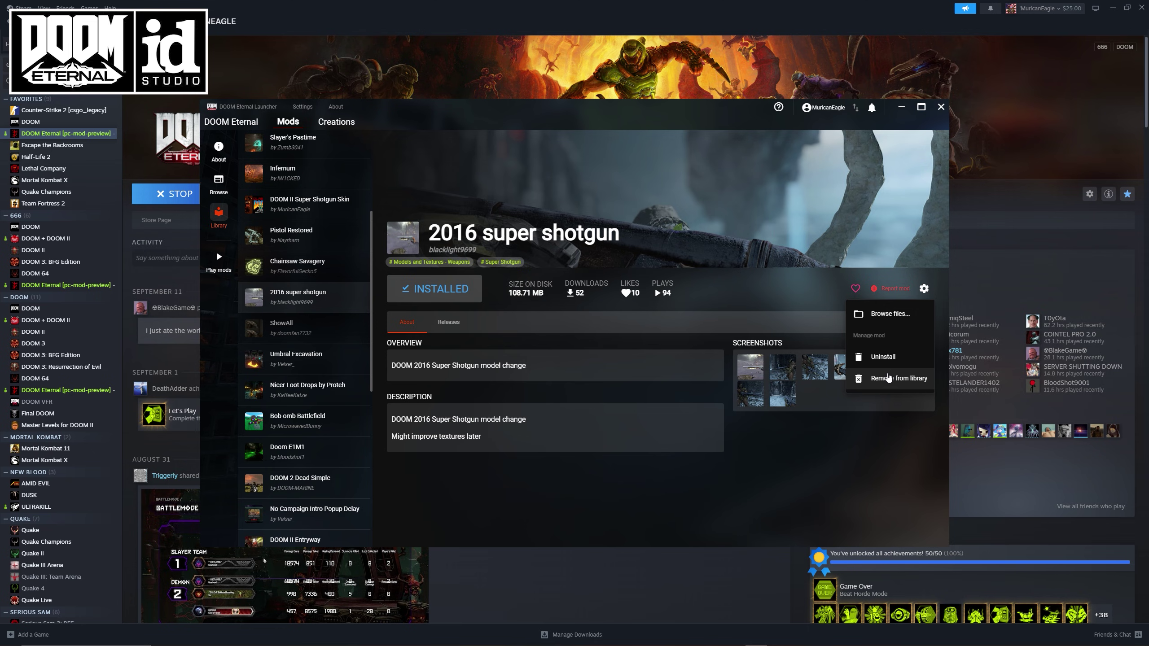
Drag 2016 super shotgun, then Bob-omb Battlefield, into Active mods on Play mods.
left_click(218, 256)
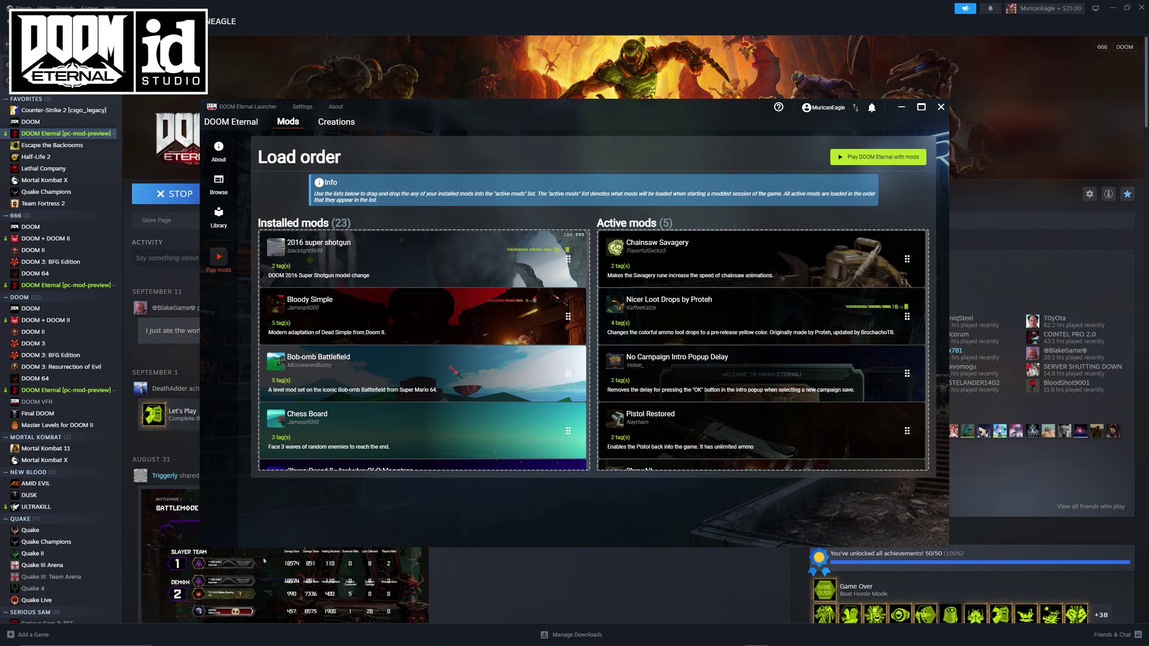
left_click_drag(338, 260, 596, 342)
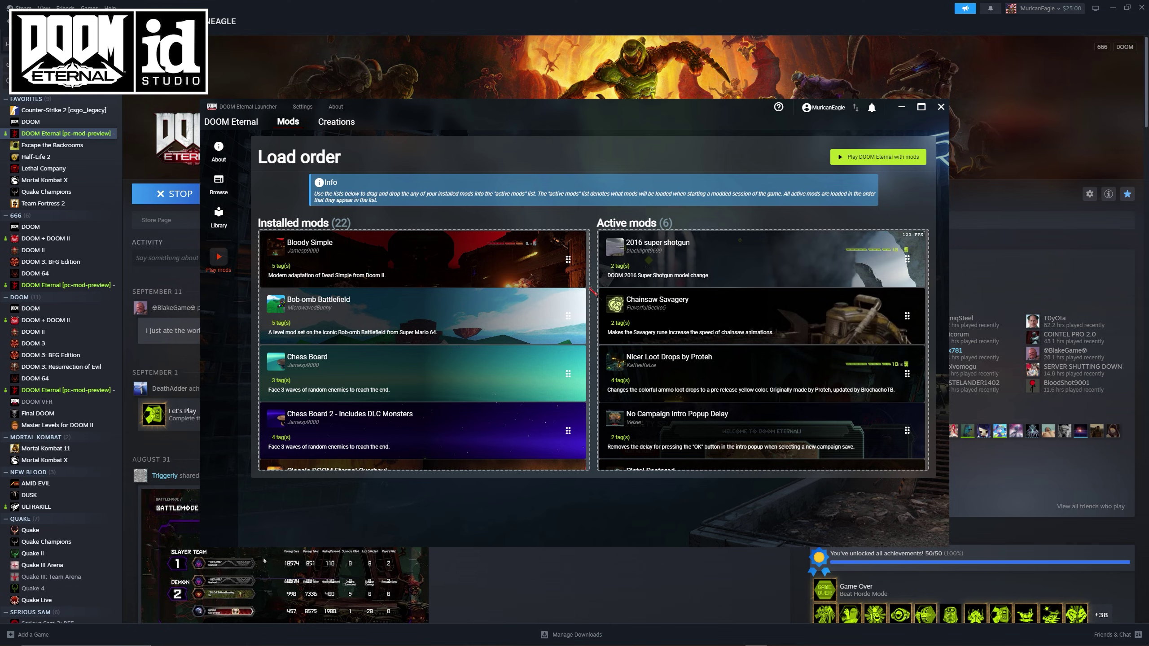
left_click_drag(352, 332, 625, 303)
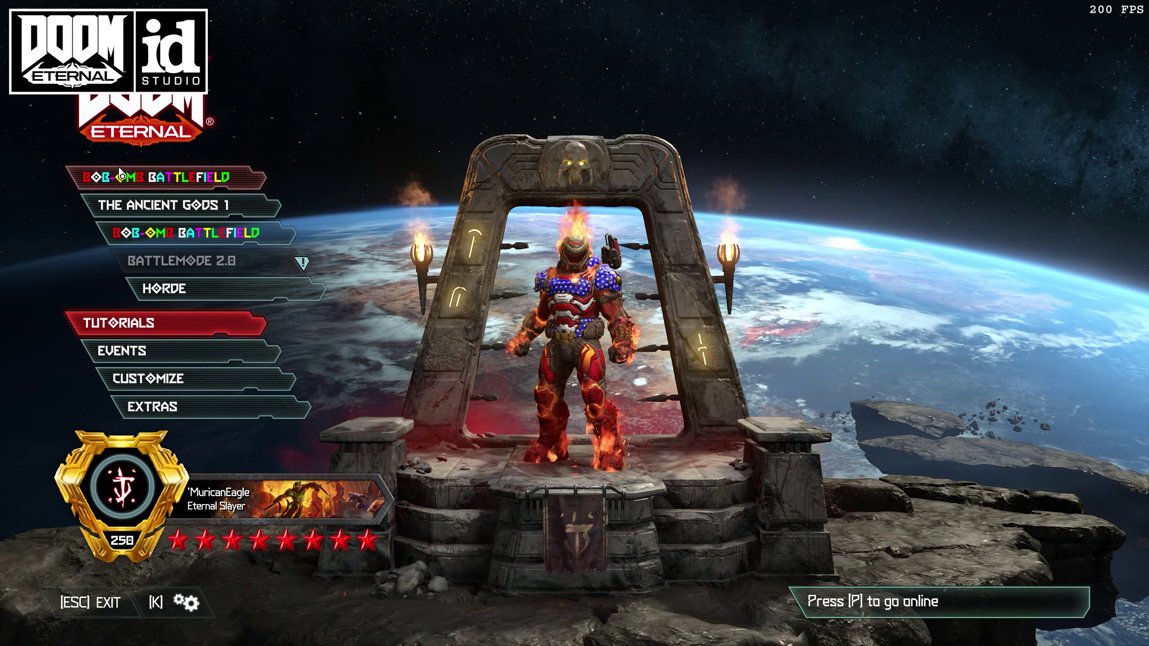
Start Bob-omb Battlefield in a new save slot, then switch to weapon slot 3 in-game.
left_click(127, 178)
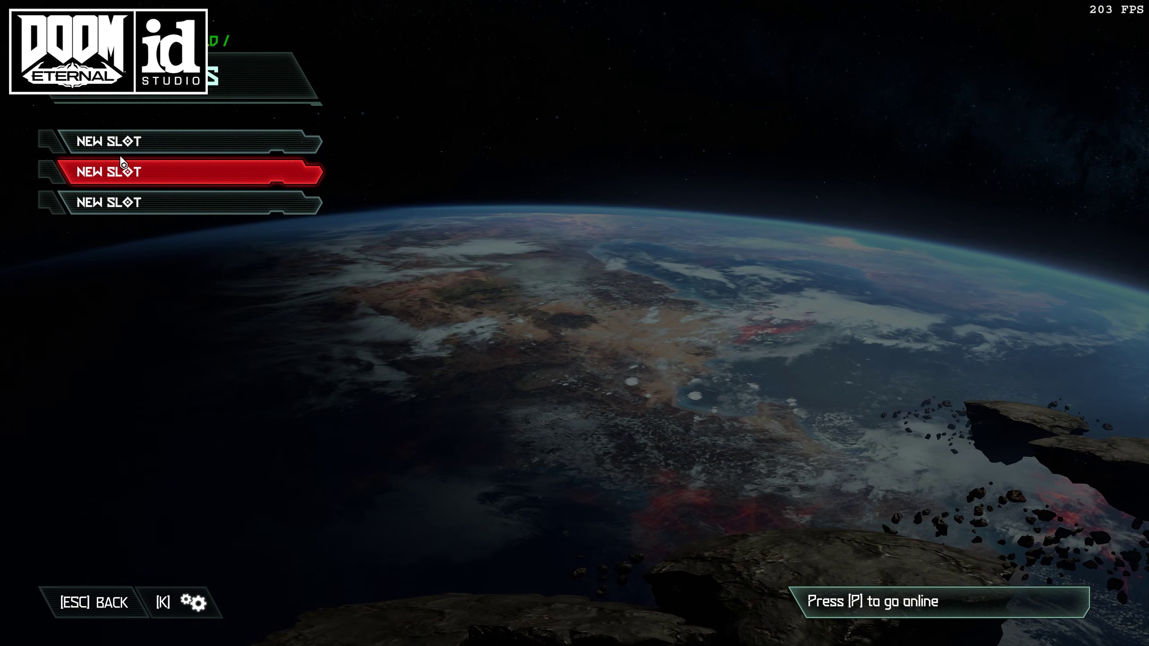
left_click(108, 143)
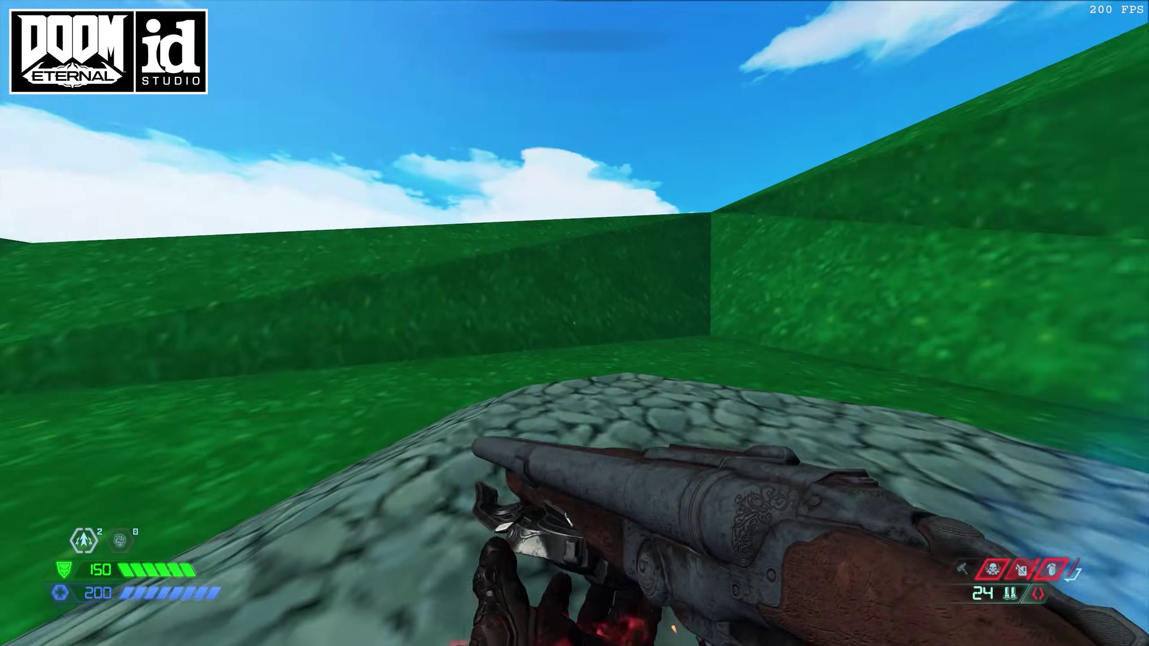
key("3")
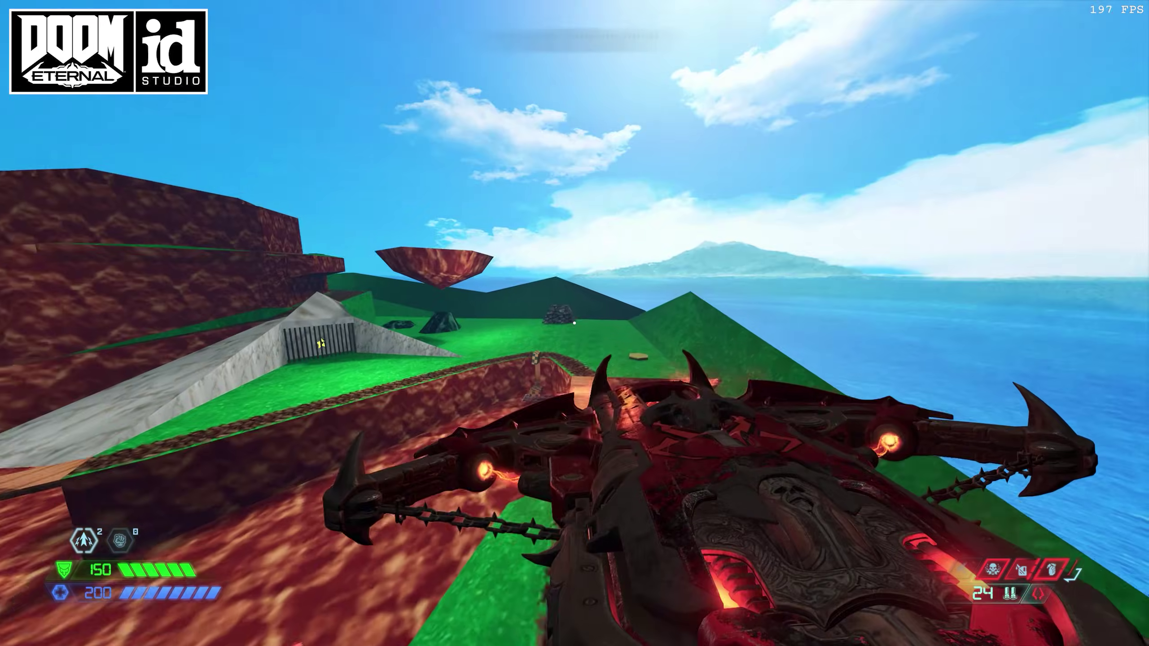